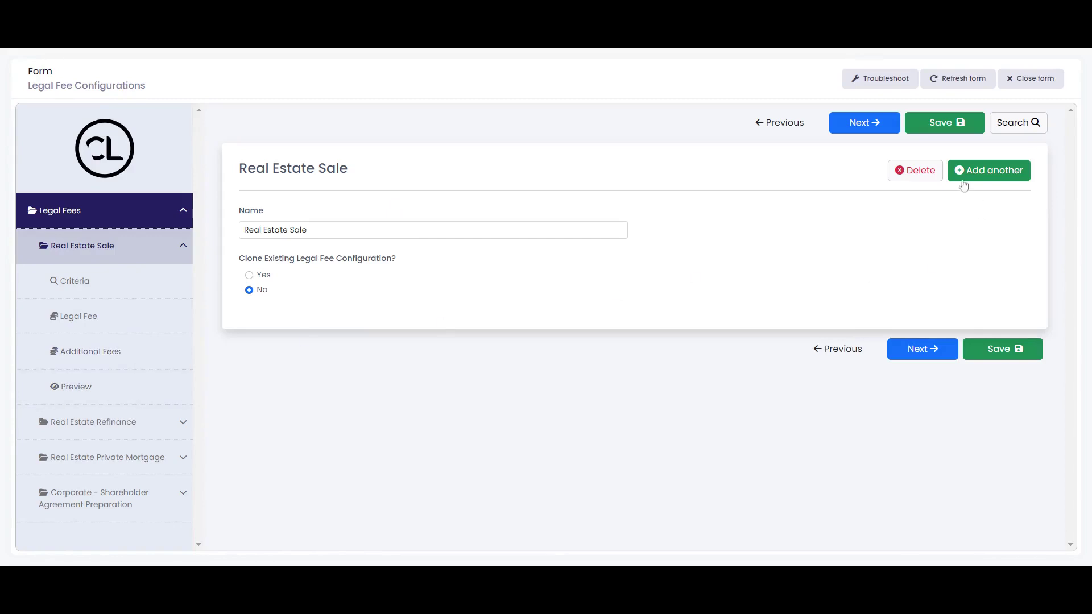
- Add a new legal fee configuration named "Real Estate Purchase Resale" without cloning an existing one
left_click(989, 174)
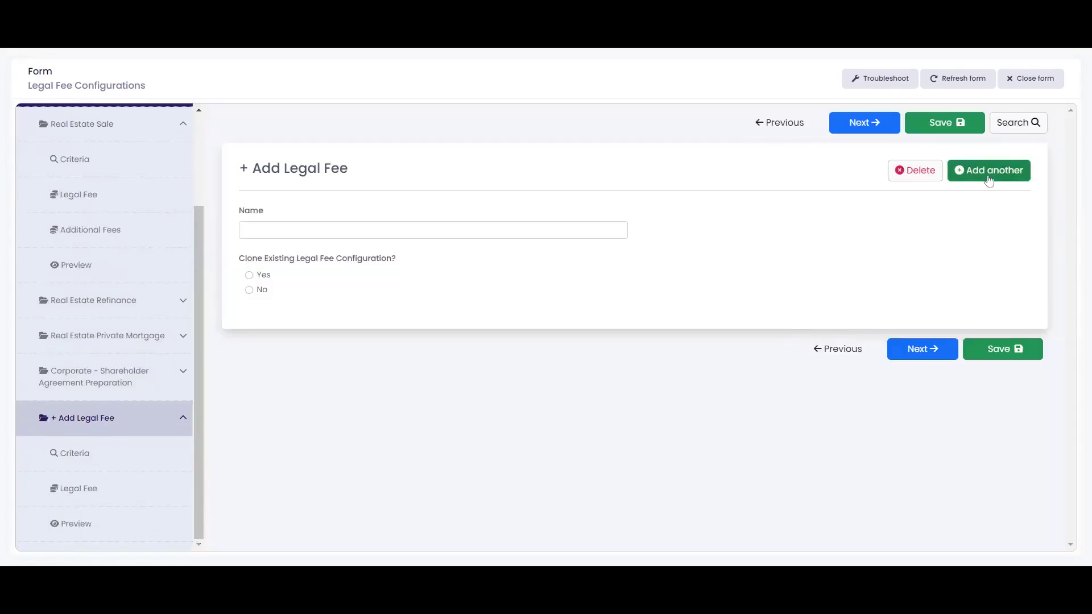
left_click(330, 229)
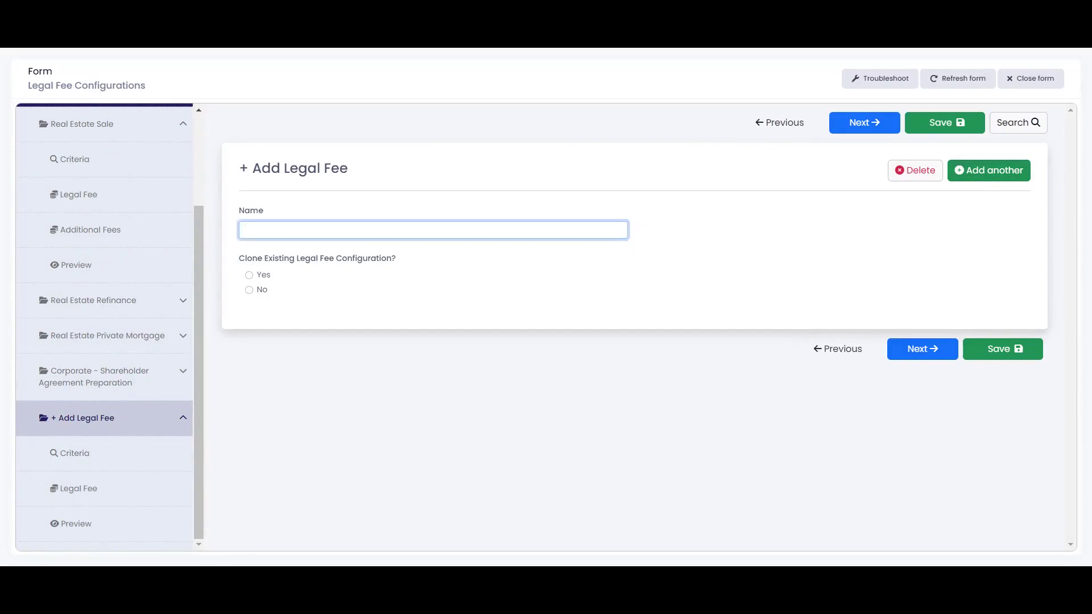
type("Real Estate Purchase Resale")
left_click(249, 290)
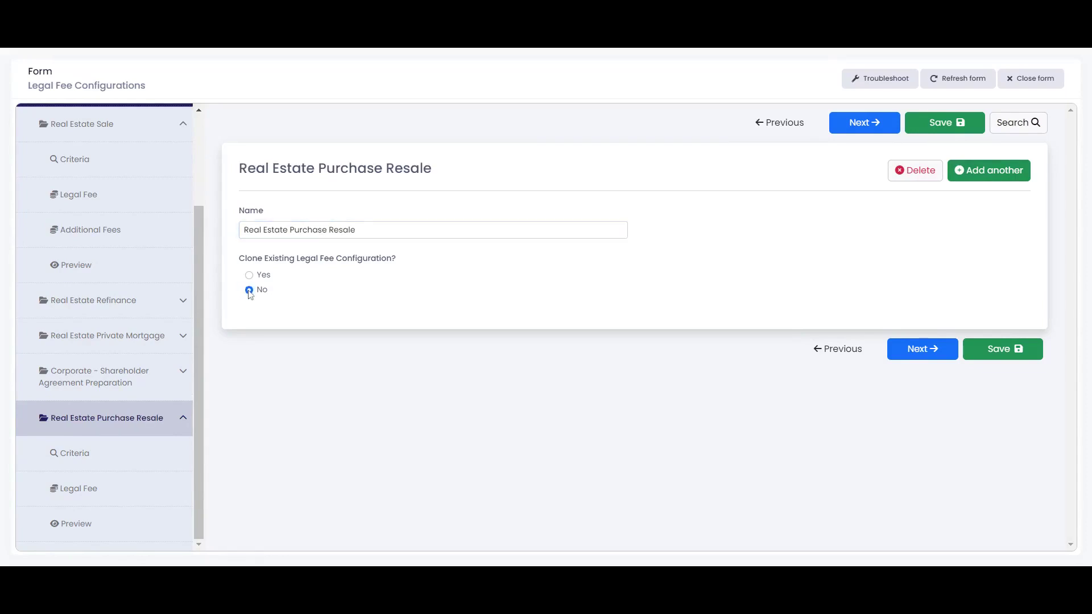
- In the new configuration's criteria, choose the Real estate practice area and the Purchase matter type, and save the form
left_click(922, 349)
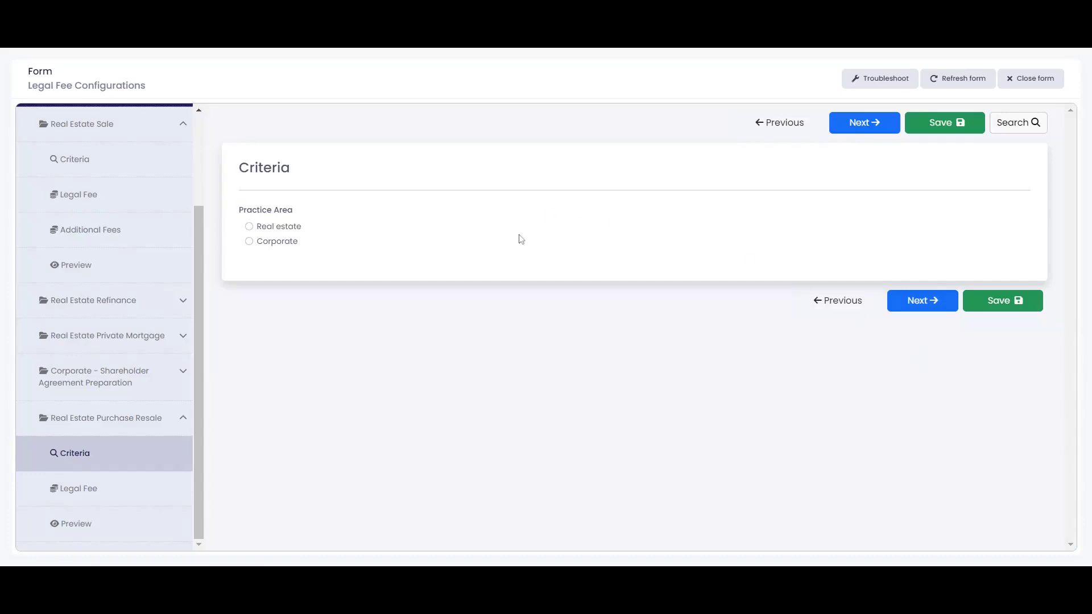
left_click(250, 227)
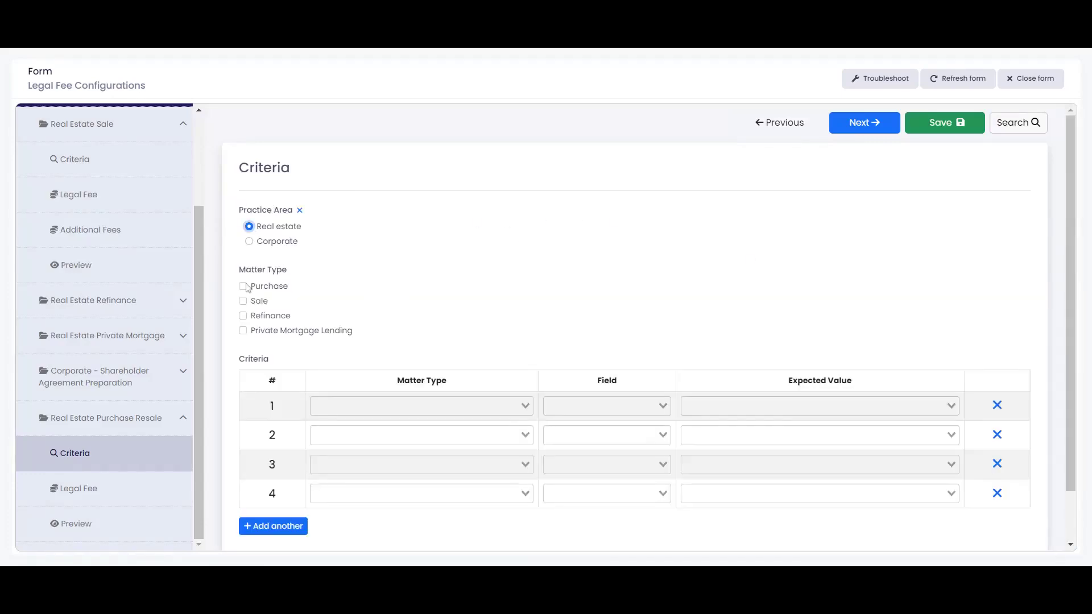
left_click(243, 286)
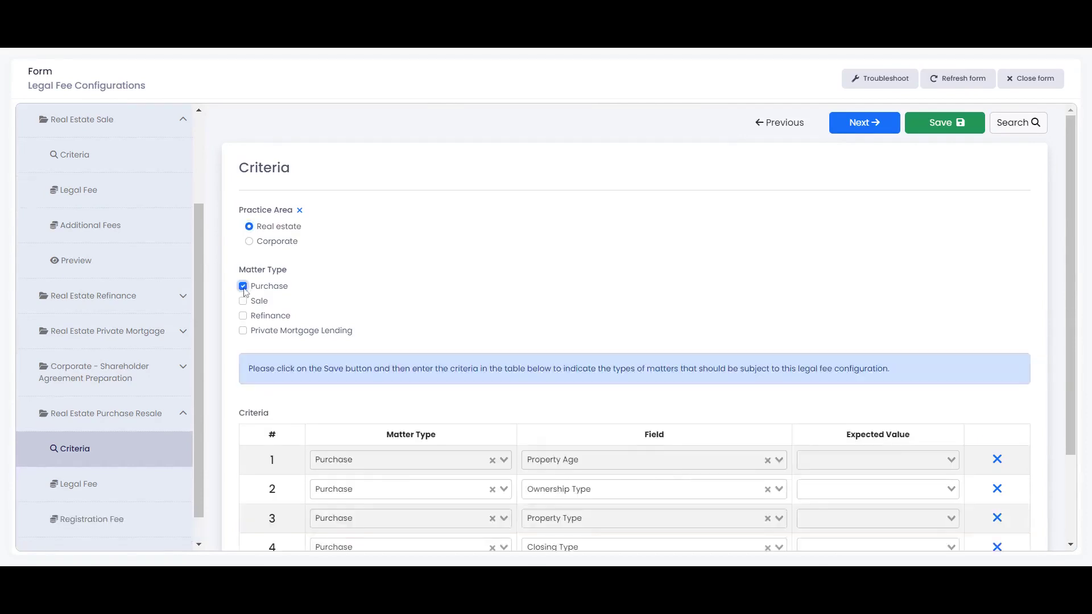
scroll(447, 319, "down", 2)
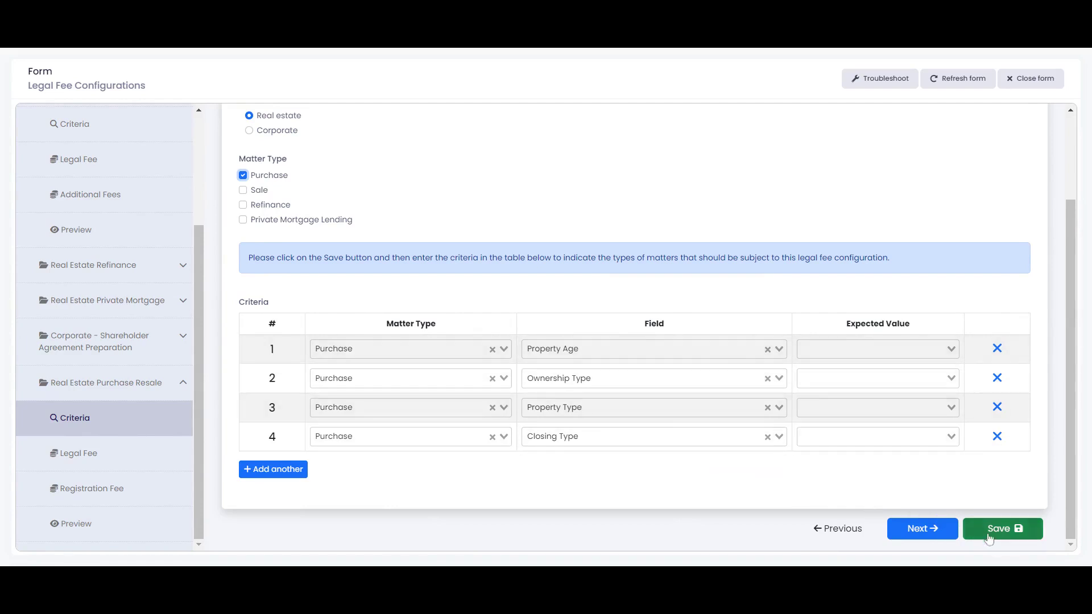
left_click(988, 536)
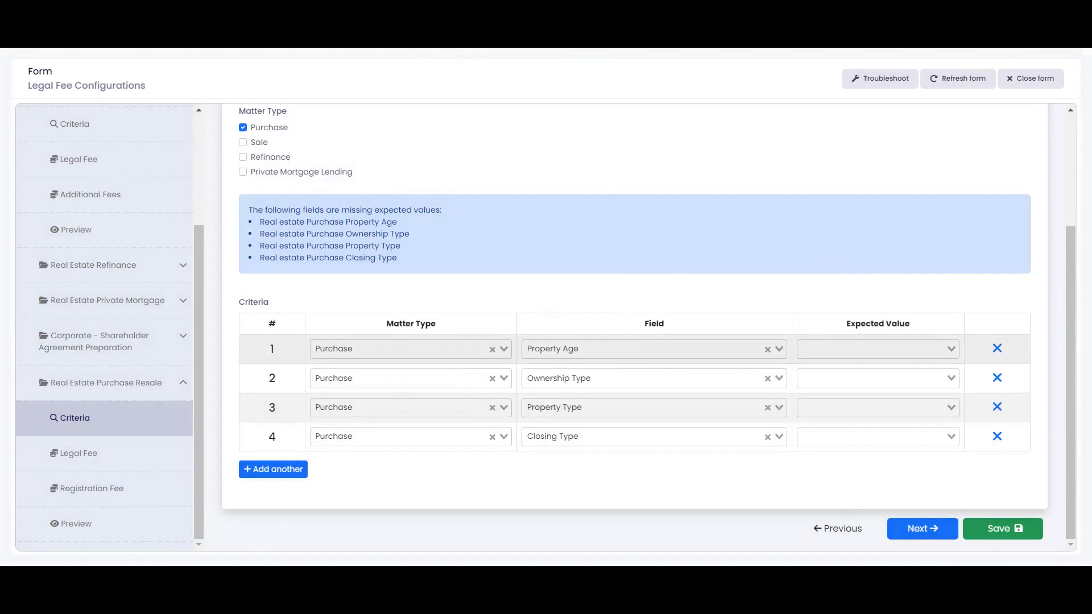
- Set the criteria's expected values: Property Age Resale, Ownership Type Freehold, Property Type Residential (Single) and Closing Type Resale Closing
left_click(814, 349)
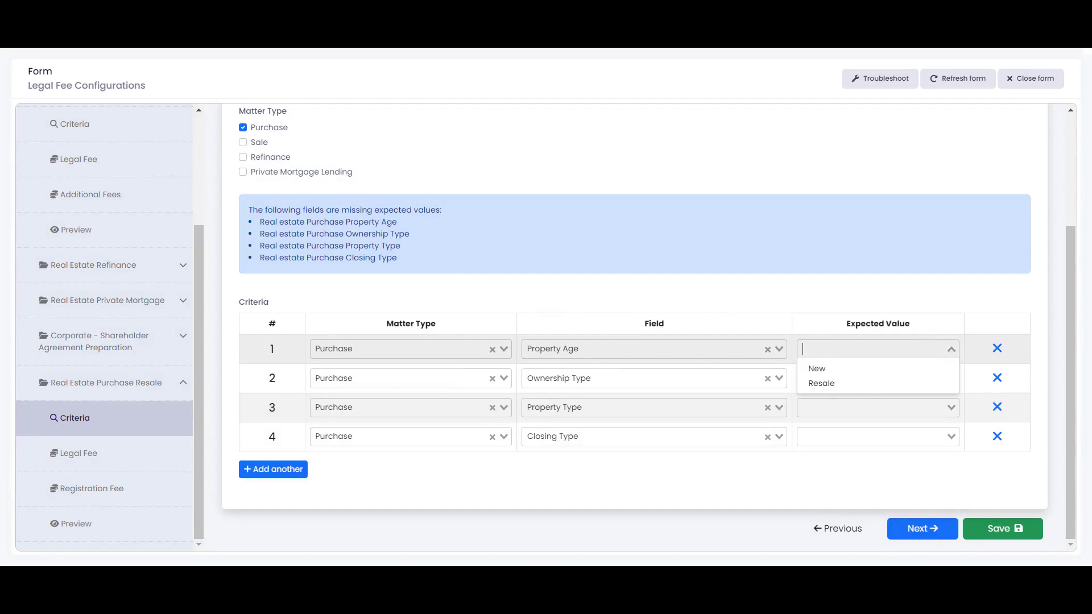
left_click(840, 384)
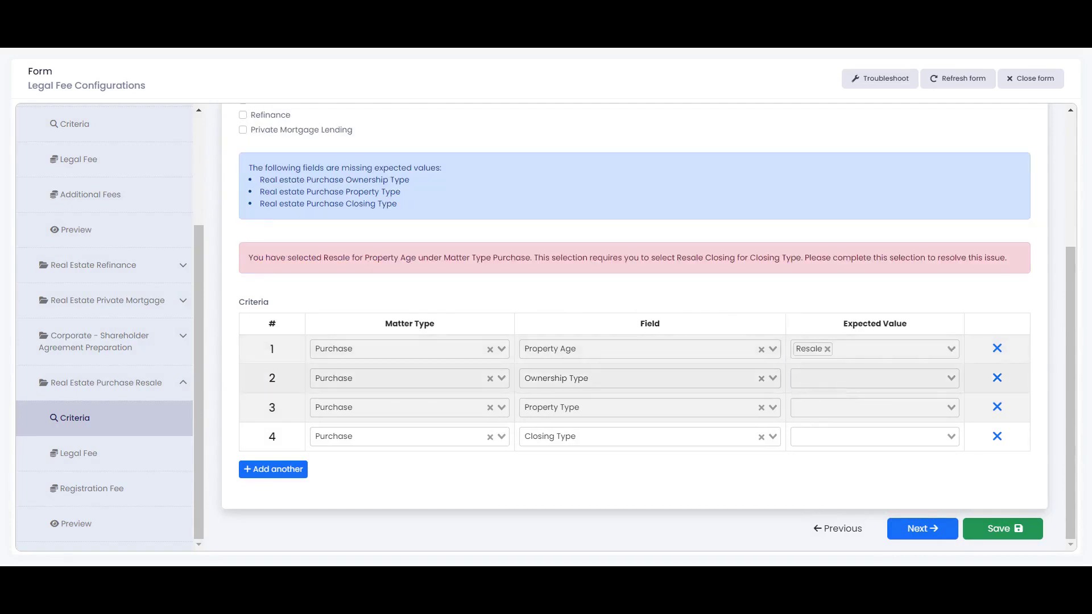
left_click(850, 379)
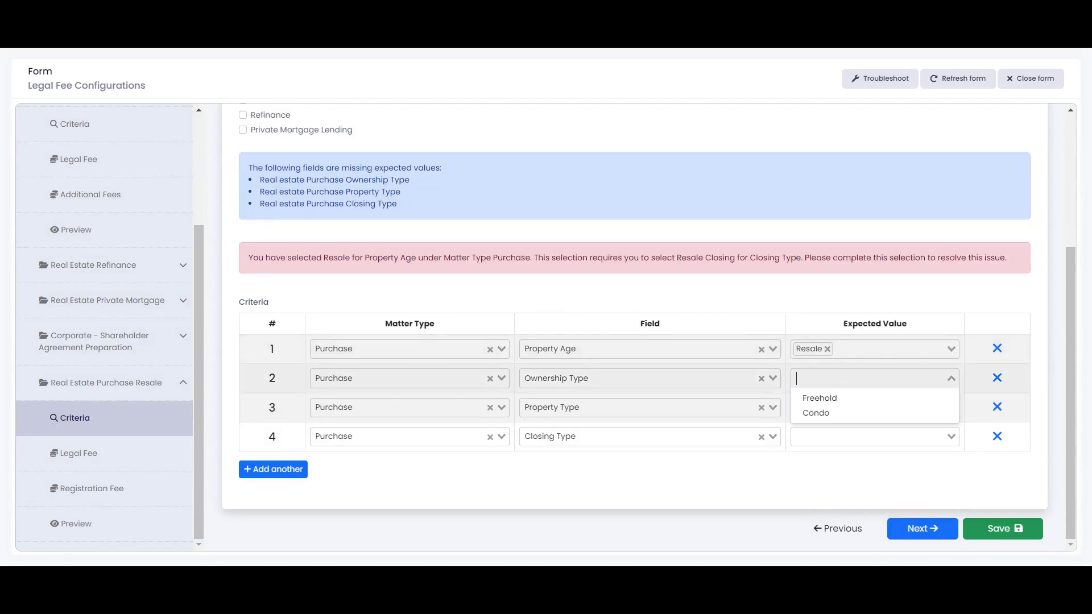
left_click(841, 405)
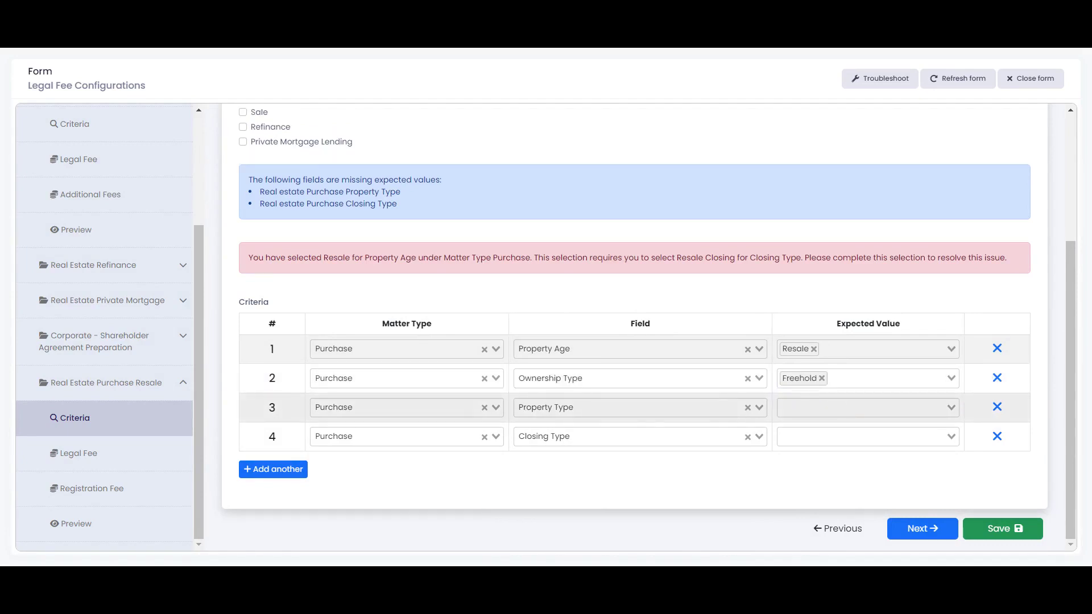
left_click(825, 408)
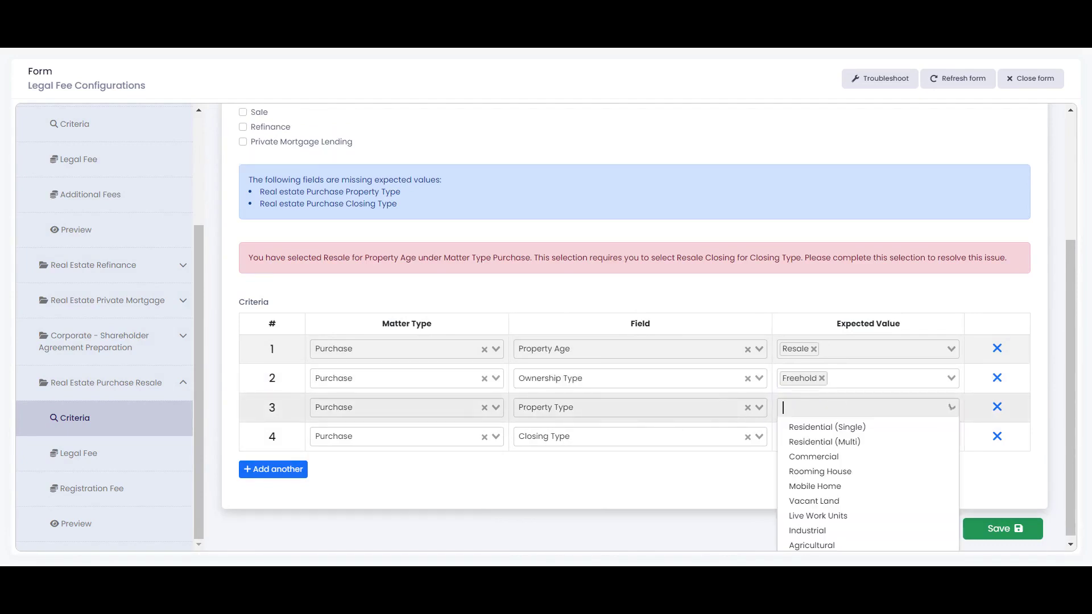
left_click(820, 431)
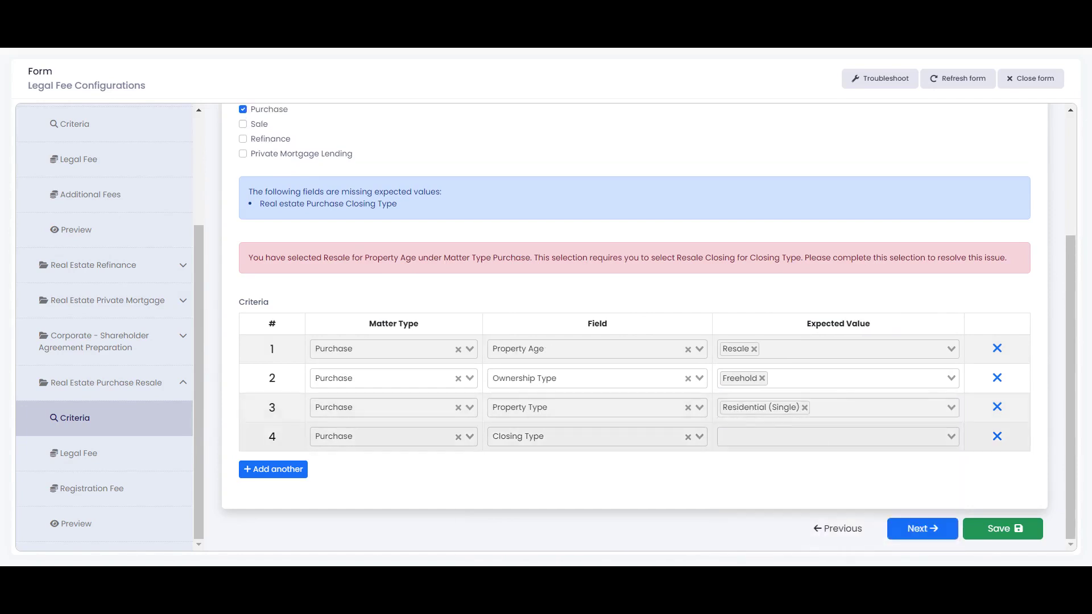
left_click(796, 437)
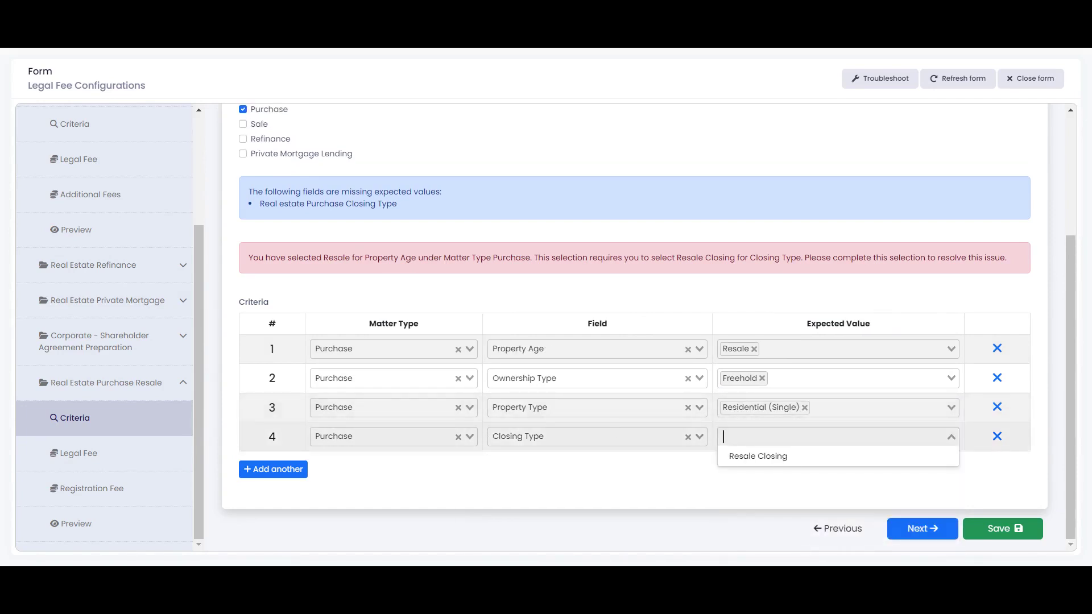
left_click(768, 456)
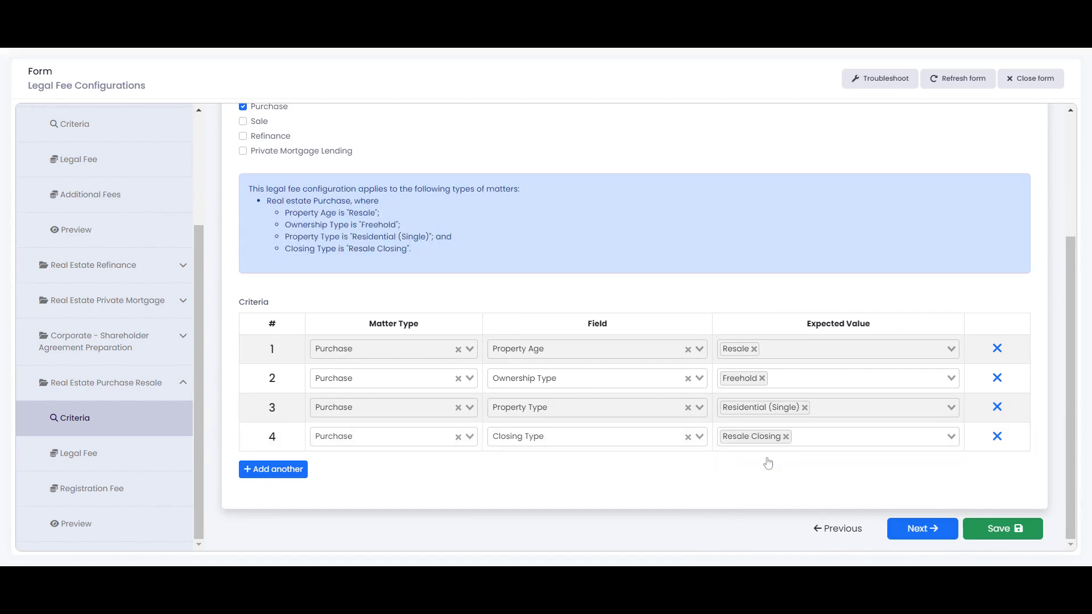
- For the configuration's legal fee, choose to use a common fee model and apply "Fixed Growth by Amount"
left_click(923, 530)
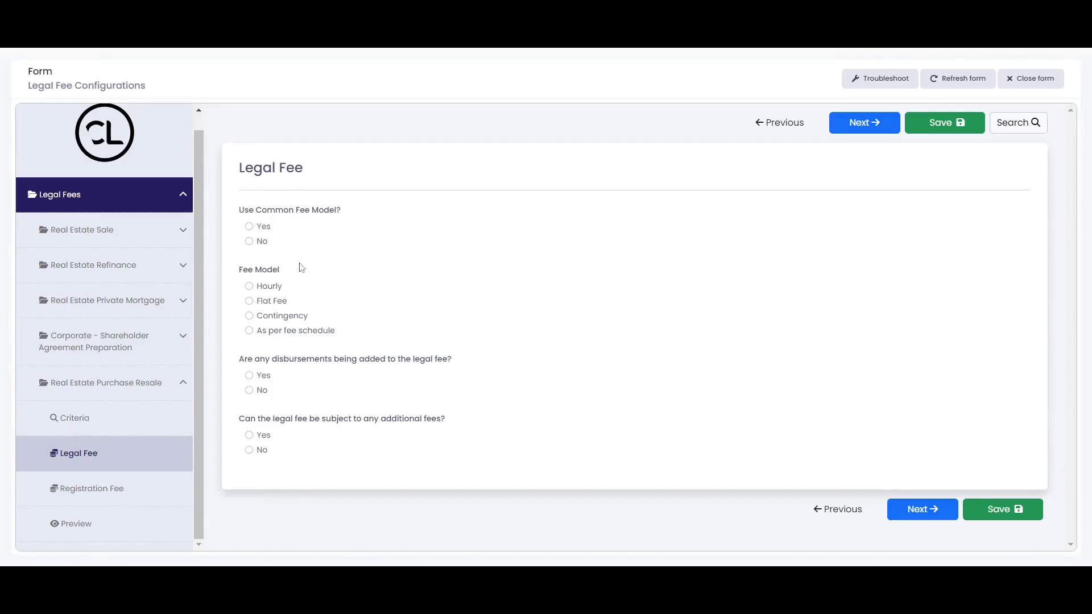
left_click(253, 228)
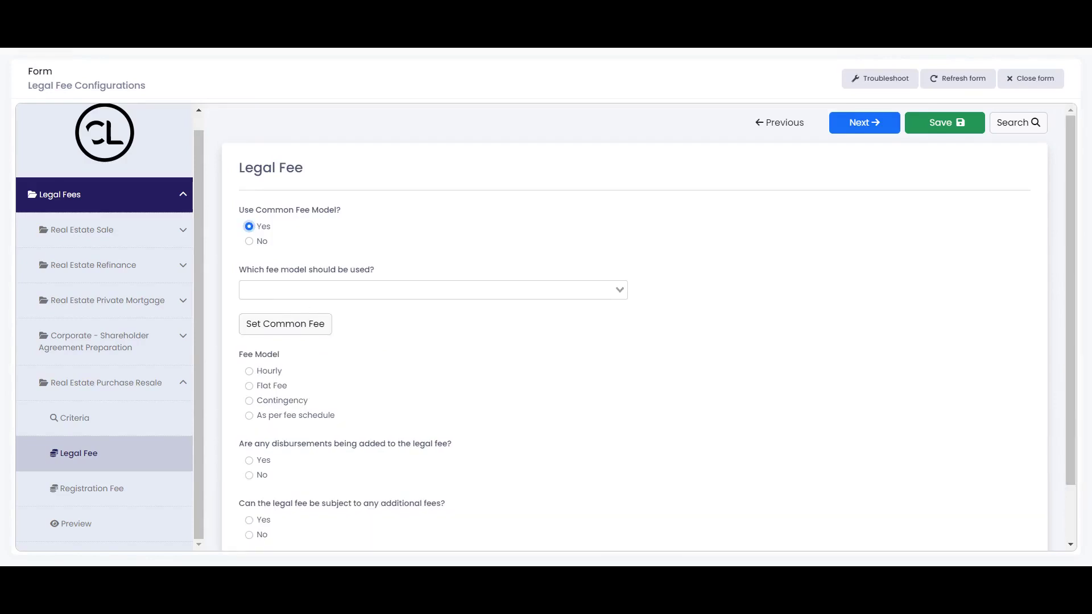
left_click(364, 290)
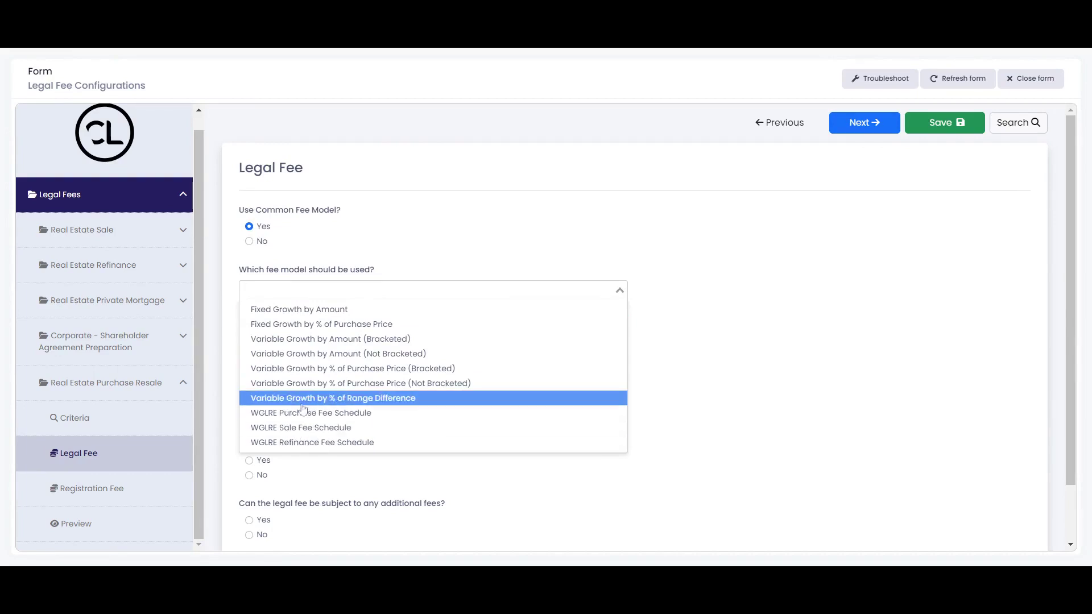
left_click(331, 310)
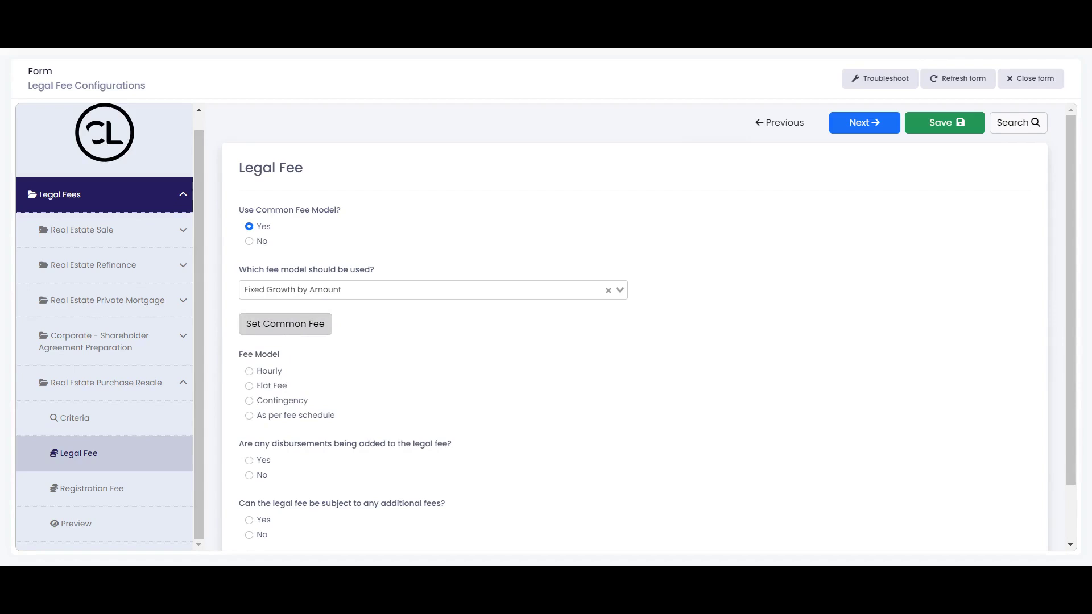
left_click(291, 331)
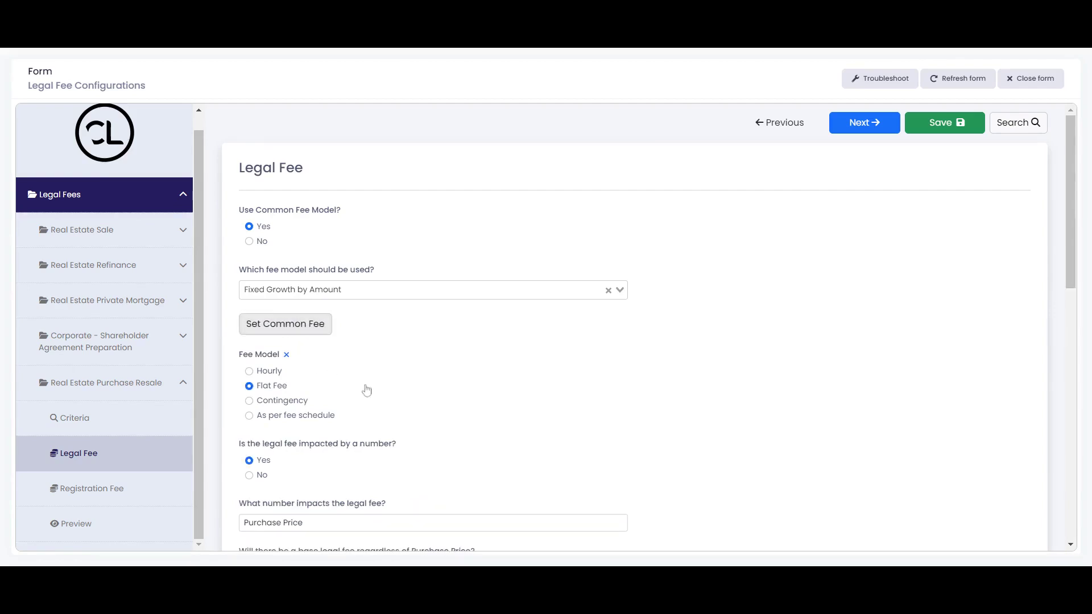
- Set the Base Purchase Price in the Fixed Growth section to $1,000,000
scroll(384, 393, "down", 1)
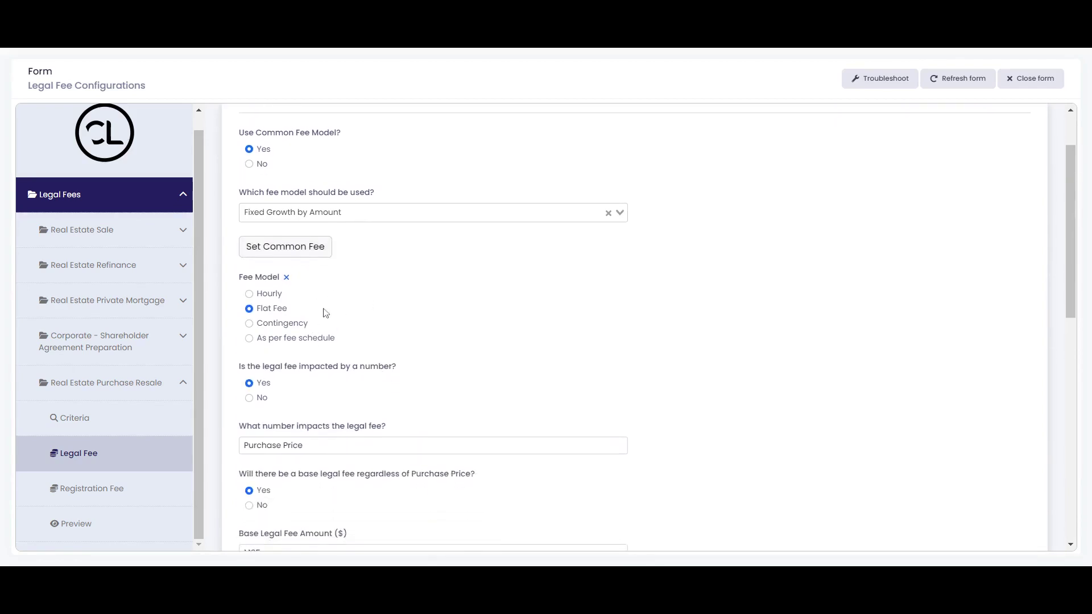
scroll(326, 314, "down", 1)
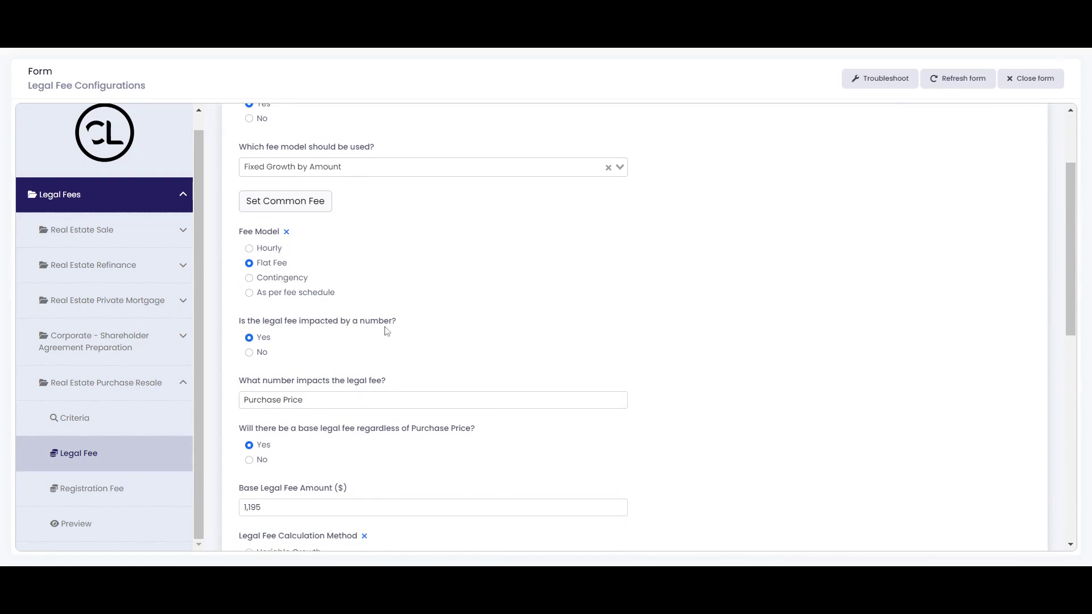
scroll(382, 326, "down", 2)
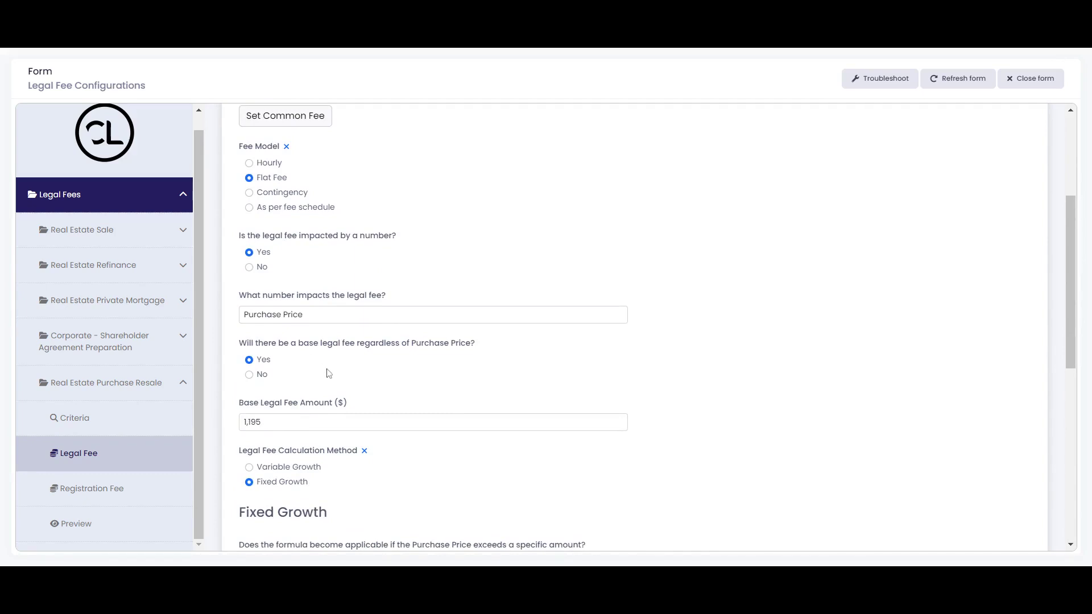
scroll(329, 373, "down", 1)
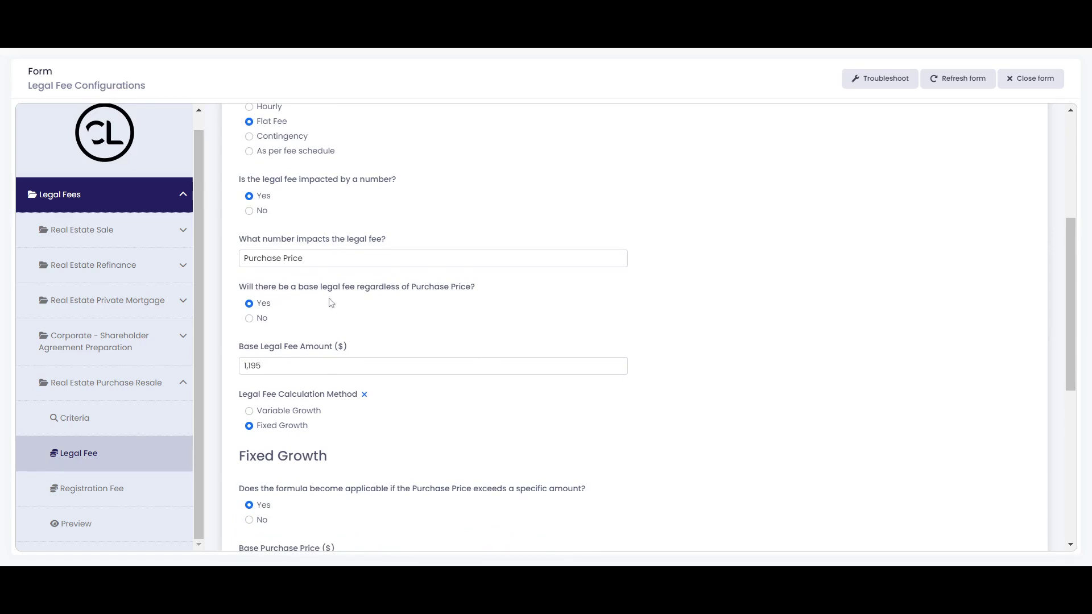
scroll(344, 328, "down", 2)
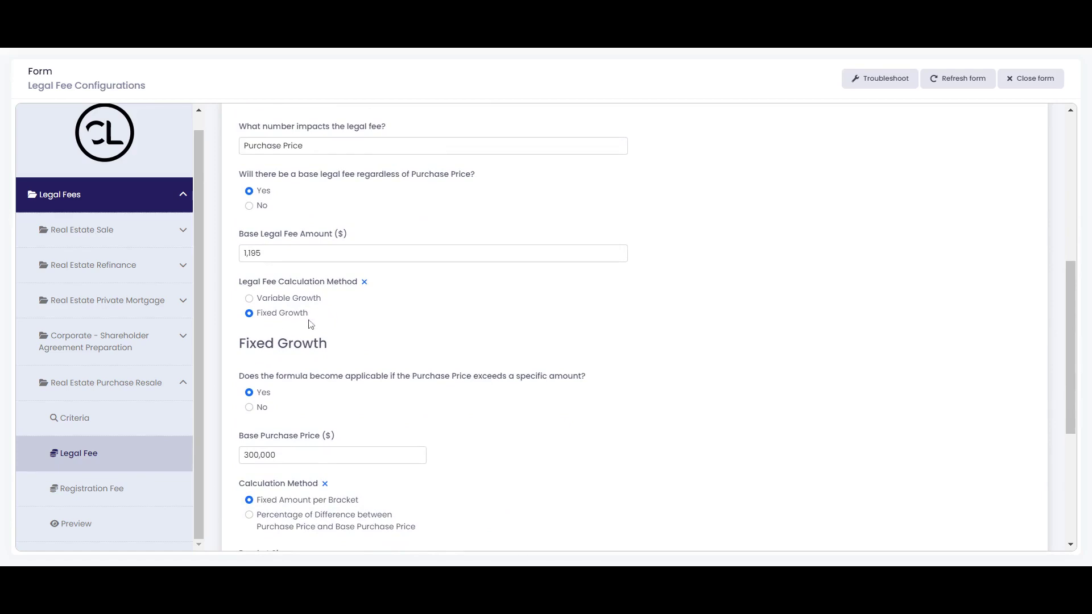
scroll(384, 356, "down", 2)
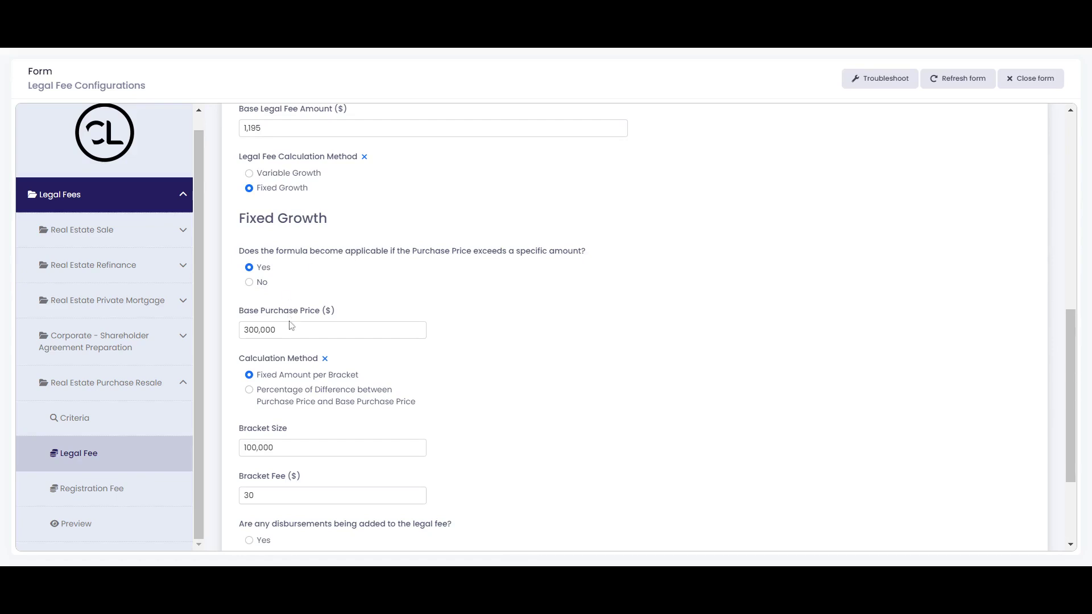
left_click_drag(275, 330, 234, 332)
type("1000000")
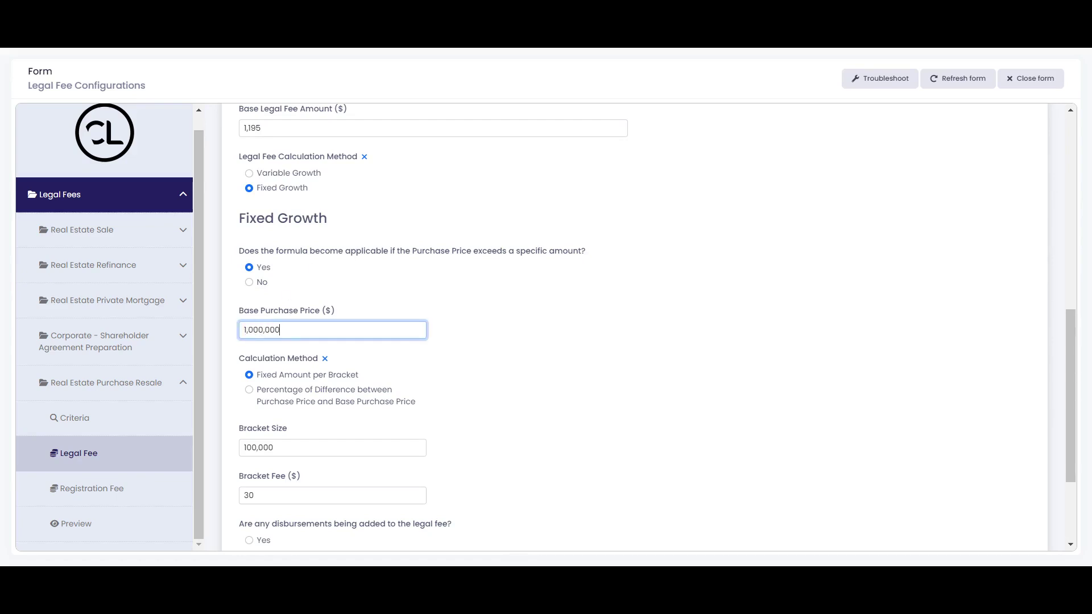
left_click(422, 383)
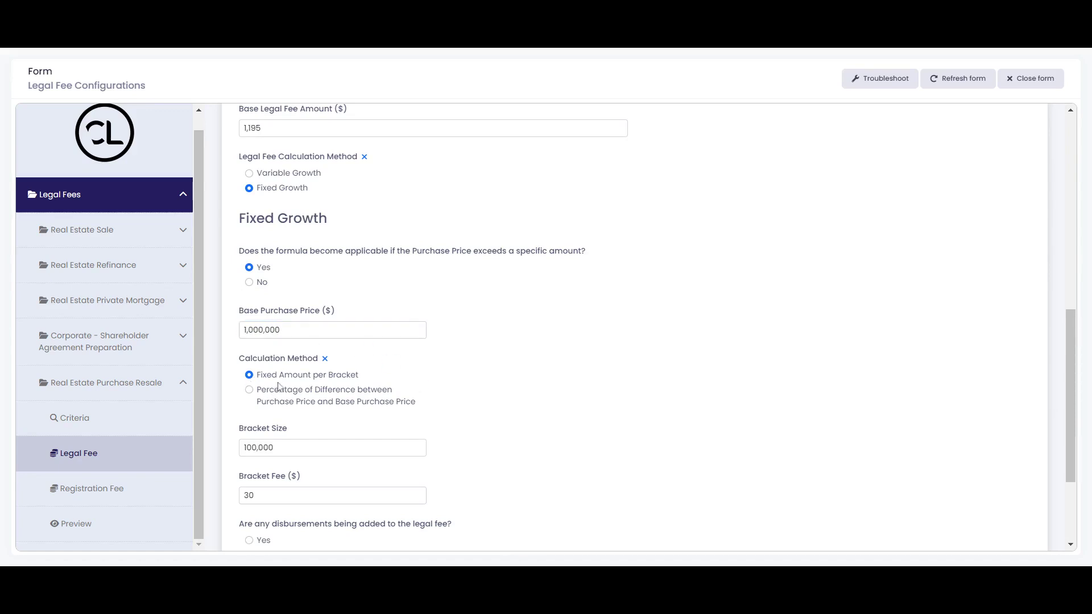
- Enable disbursements on the legal fee and enter the first one as "Print/Fax./Copy" for $25 with HST applicable
scroll(292, 431, "down", 2)
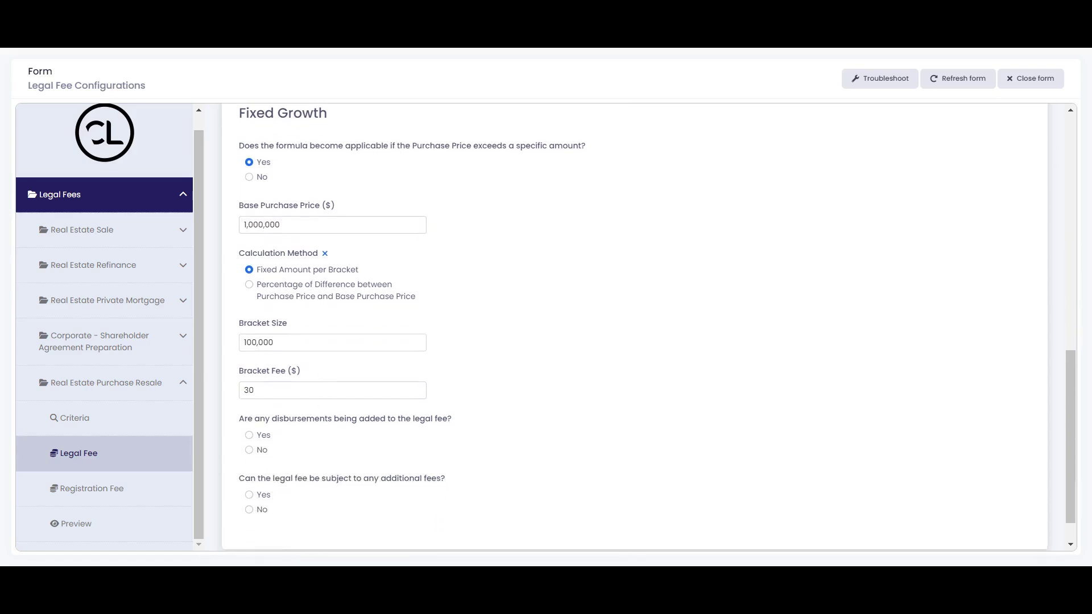
scroll(427, 379, "down", 1)
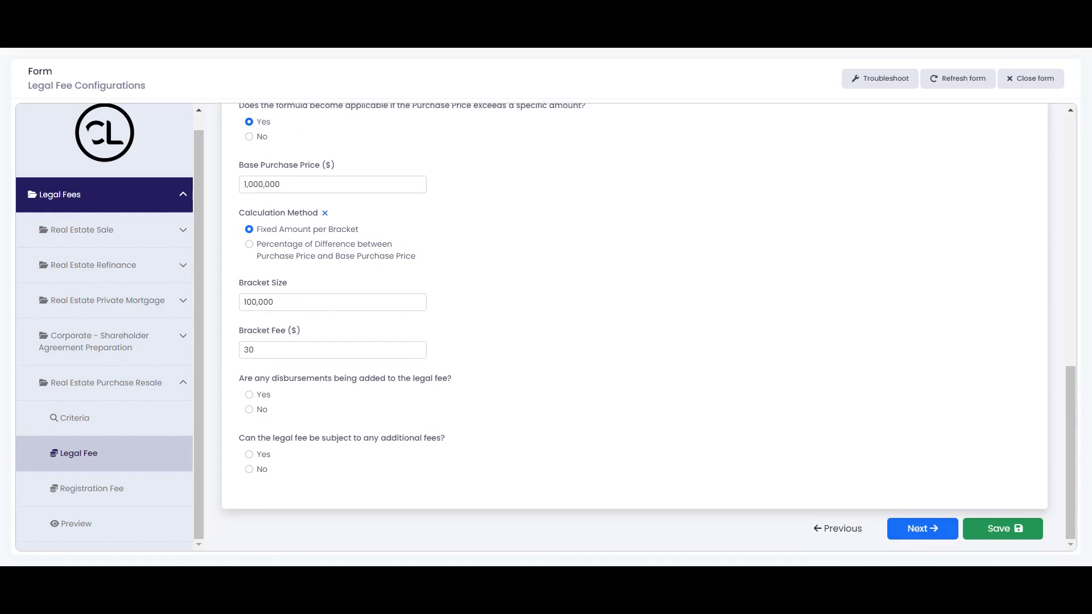
left_click(250, 396)
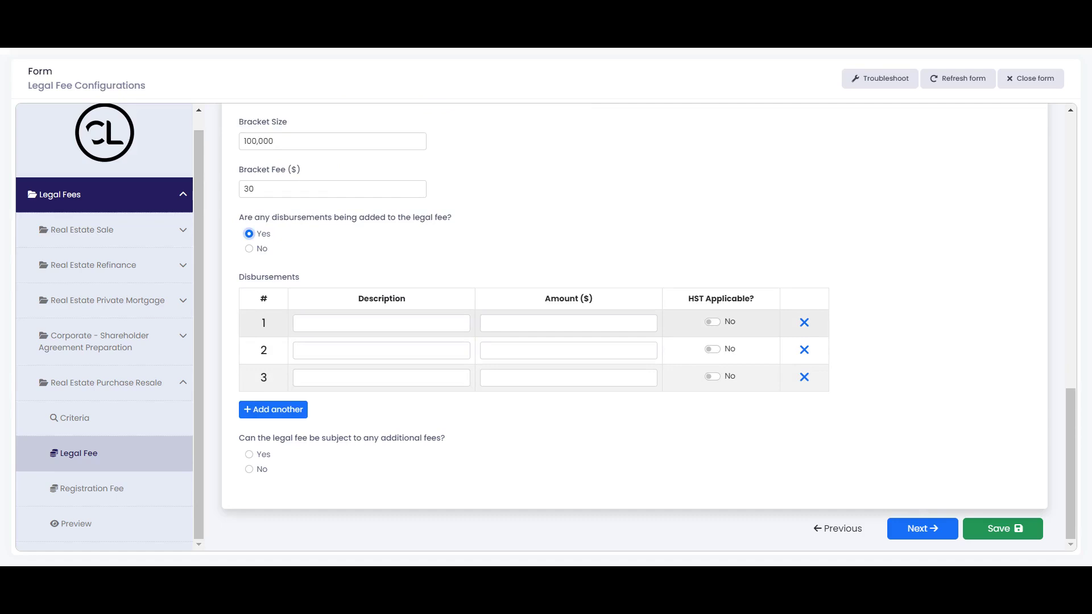
key("Tab")
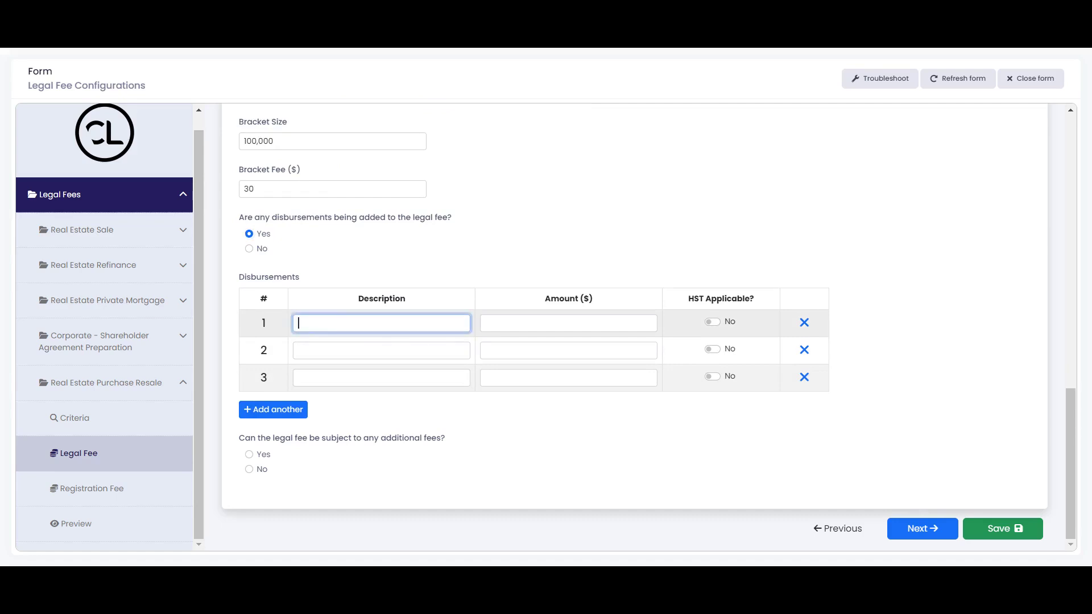
type("Print/Fax./Copy")
left_click(486, 323)
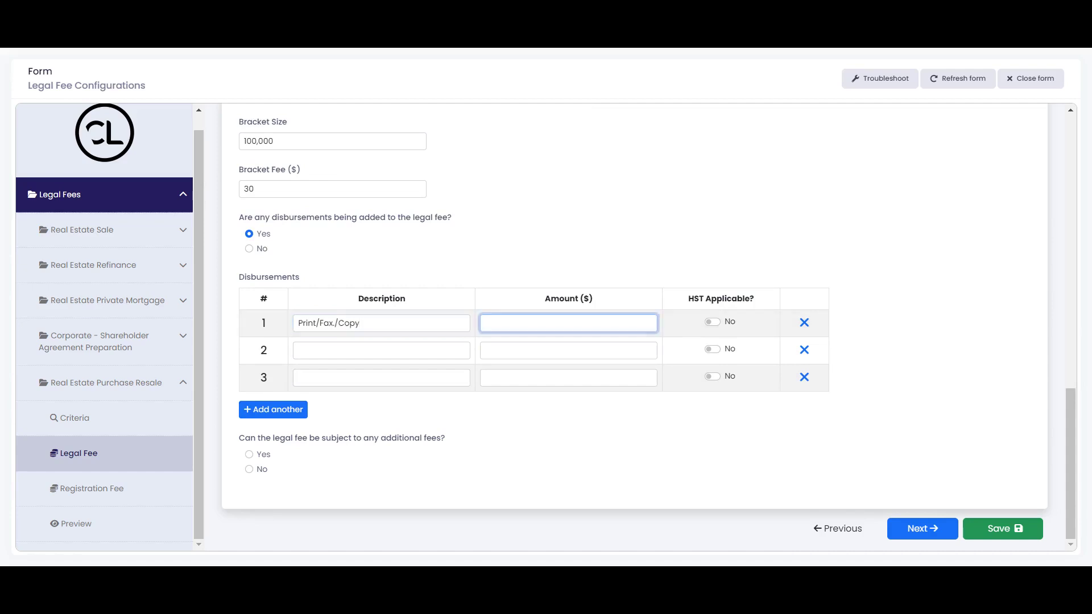
type("25")
left_click(712, 322)
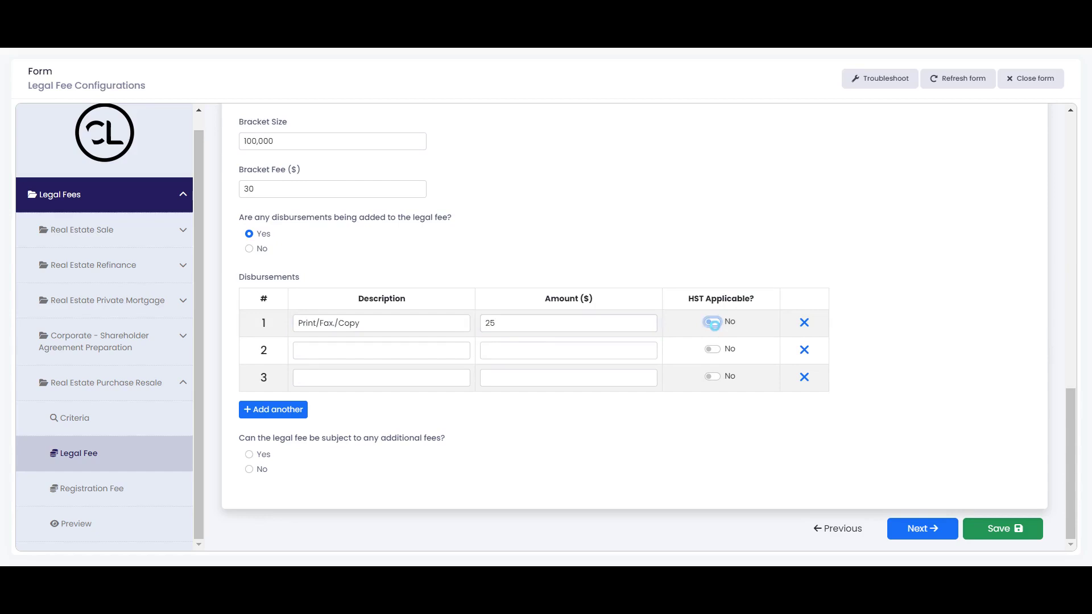
- Enter the second disbursement as "Banking Fee" for $15 with HST applicable
left_click(376, 351)
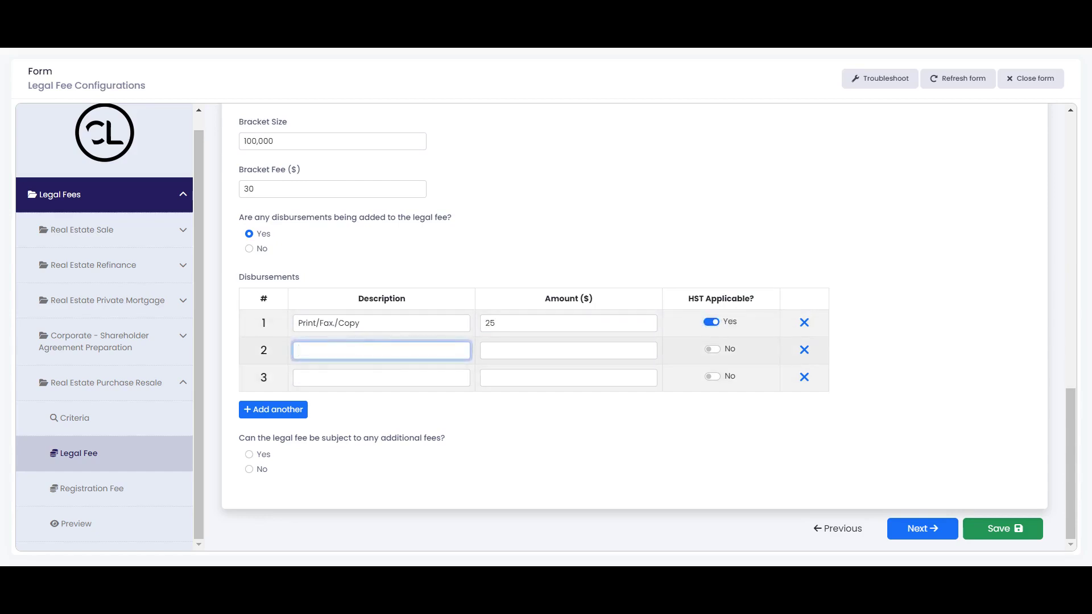
type("Banking Fee")
key("Tab")
type("15")
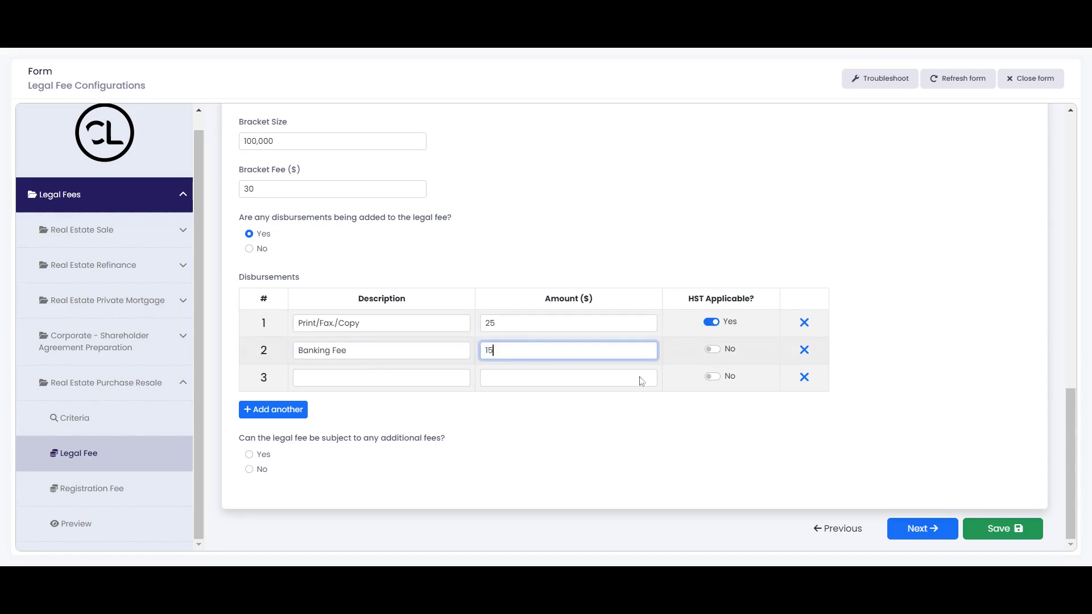
left_click(712, 350)
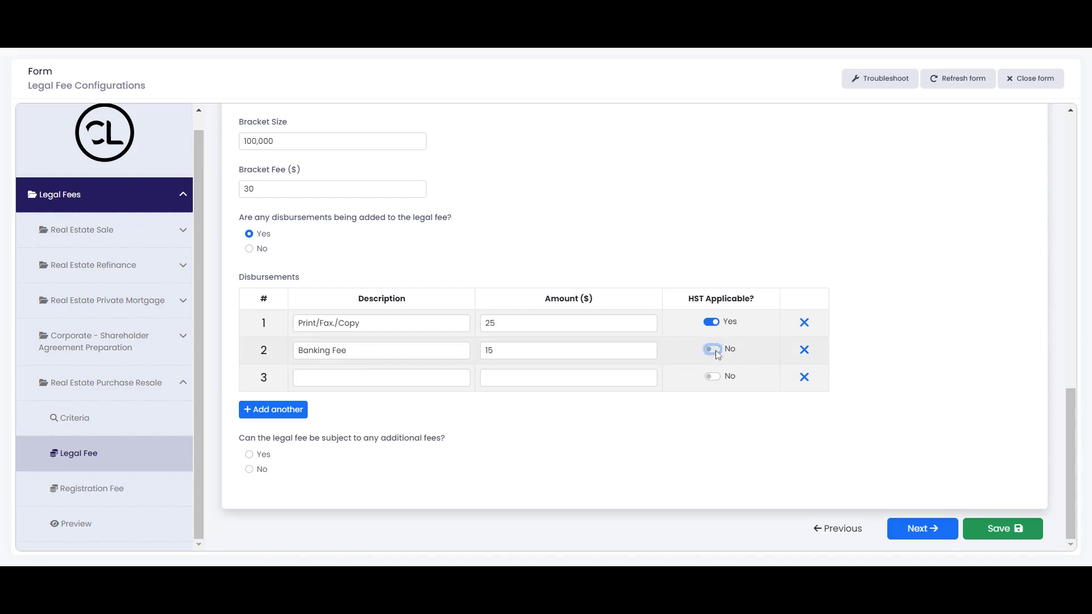
- Enter the third disbursement as "Courier Charge" for $55 with HST applicable
left_click(382, 378)
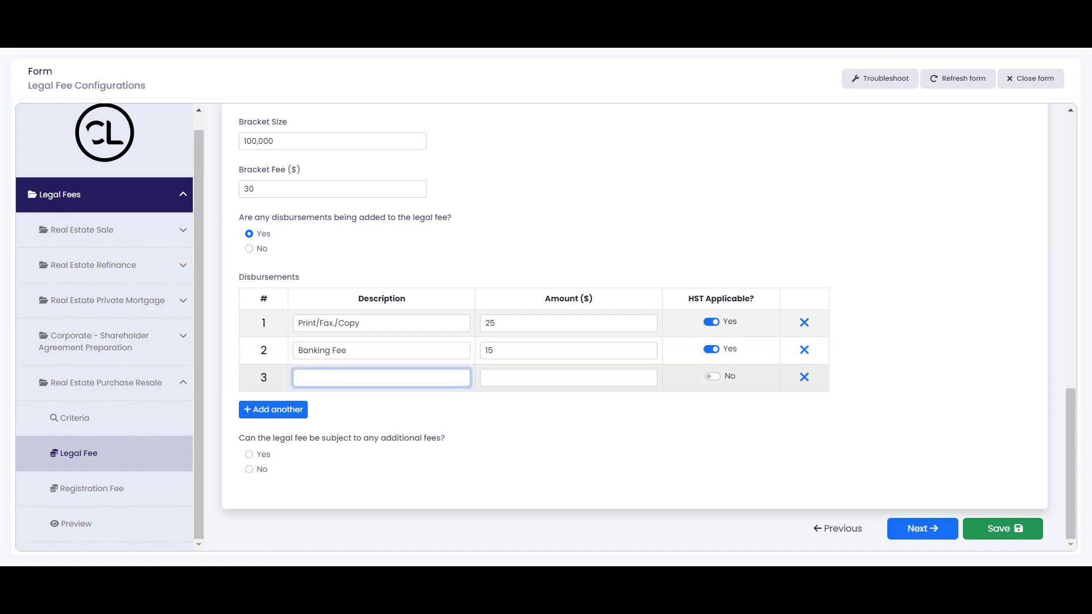
type("Courier Charge")
key("Tab")
type("55")
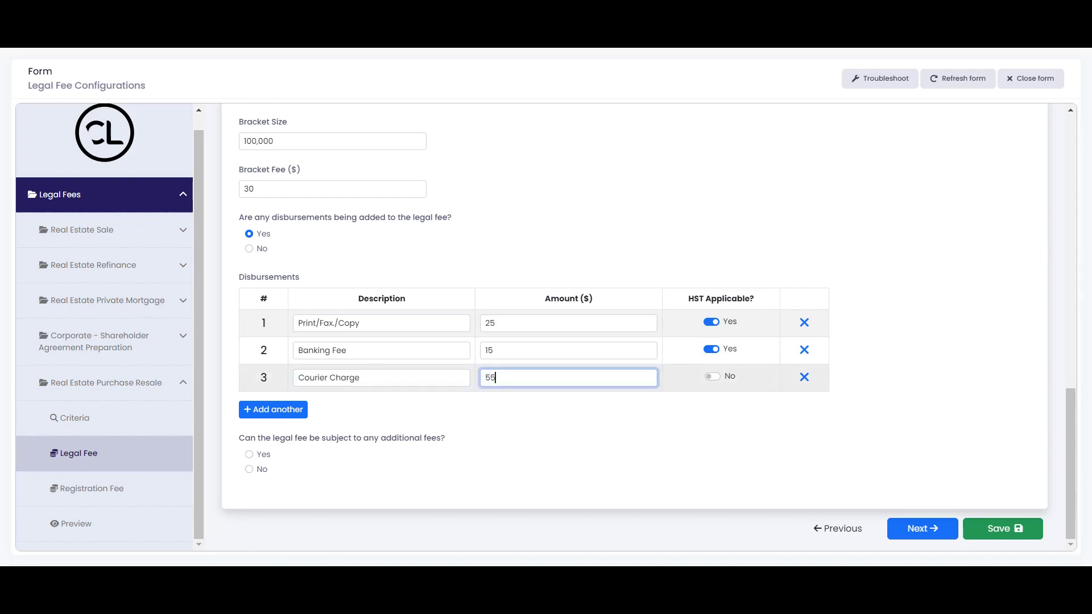
left_click(712, 380)
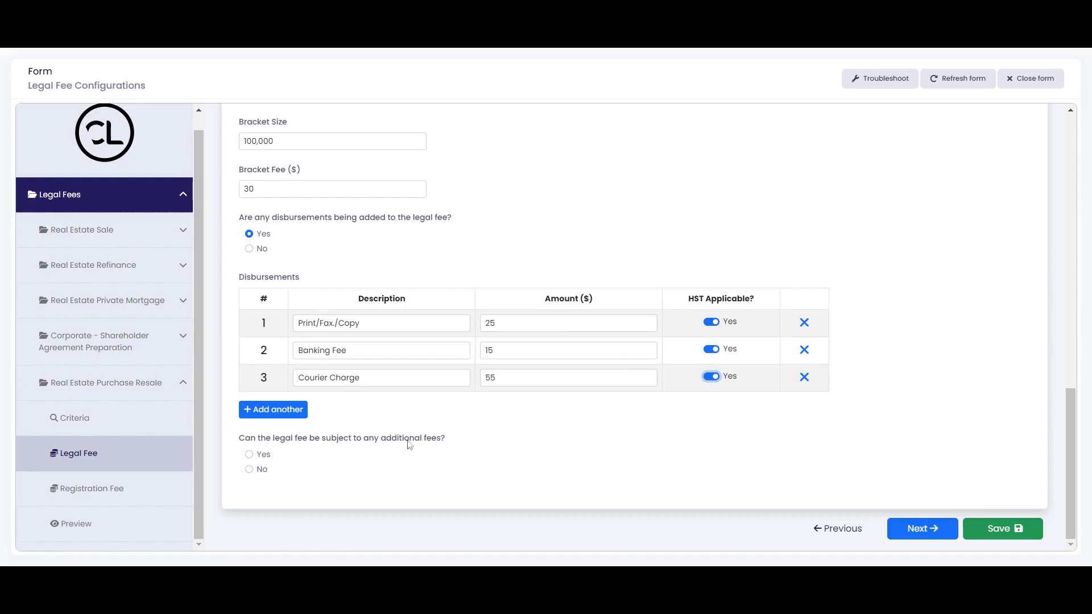
- Allow additional fees on the legal fee, then fill the Additional Fees table with the default additional fees and review them
left_click(250, 455)
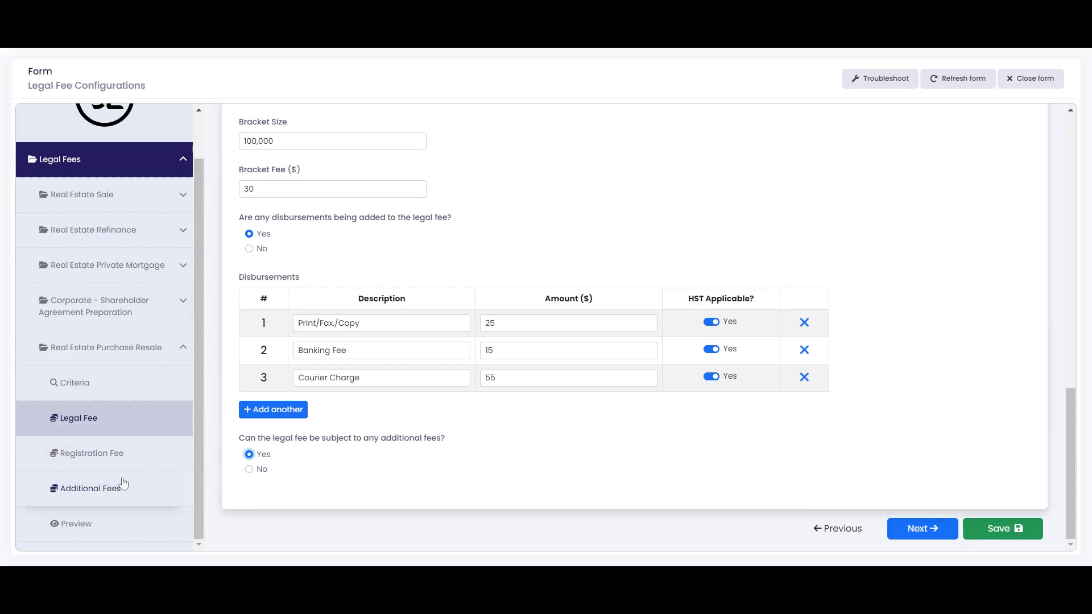
left_click(923, 529)
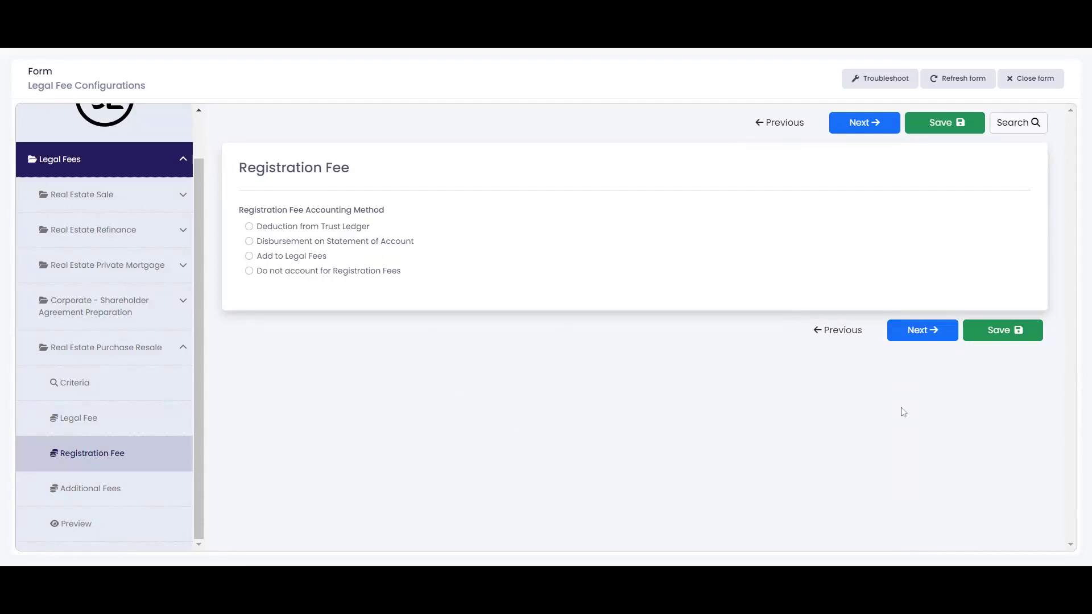
left_click(924, 329)
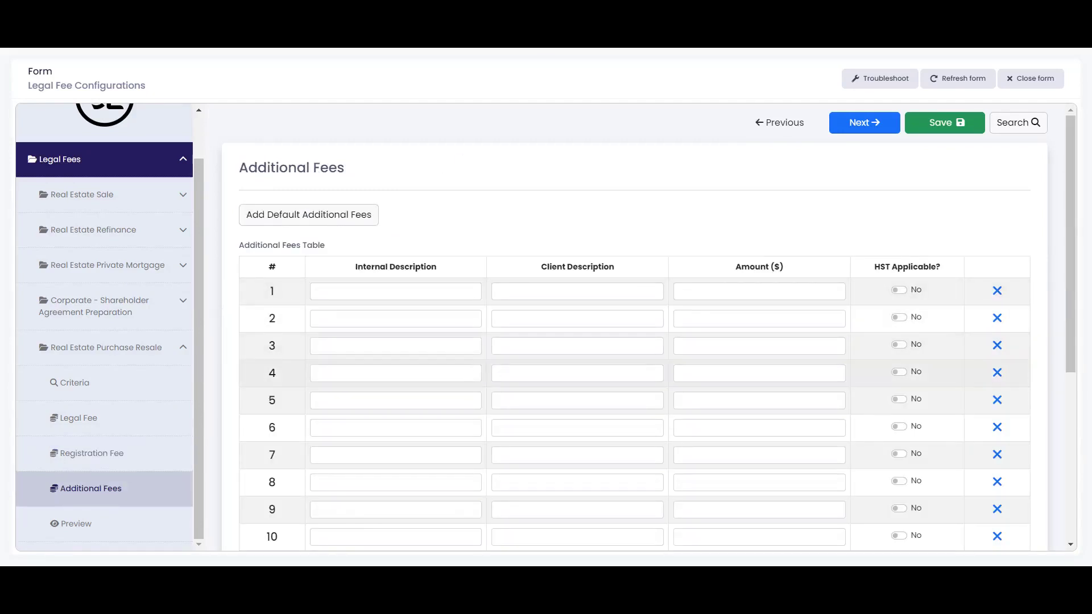
scroll(537, 395, "down", 5)
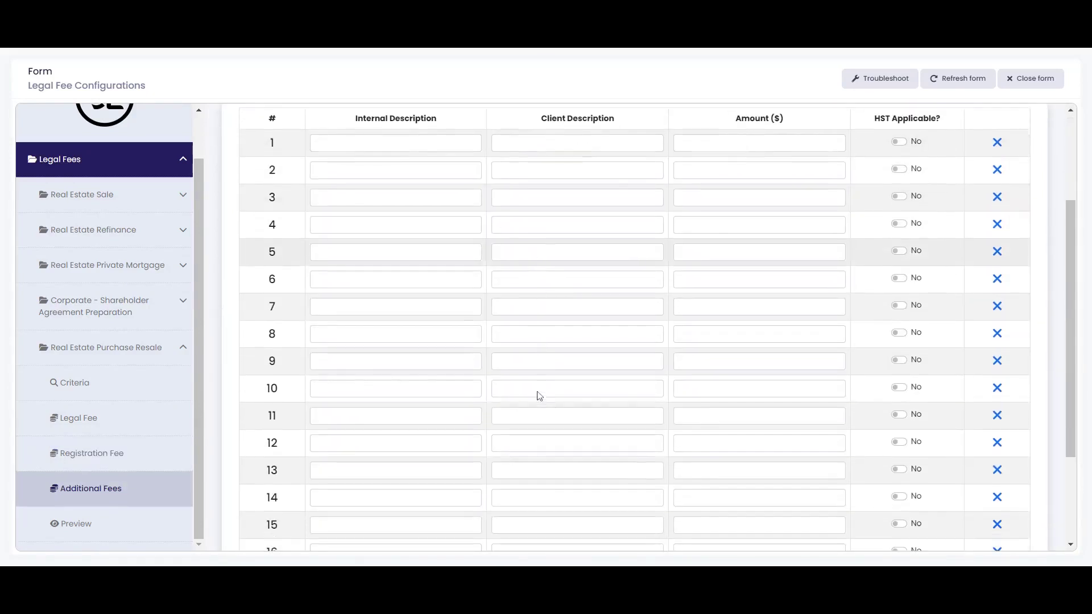
scroll(540, 396, "up", 5)
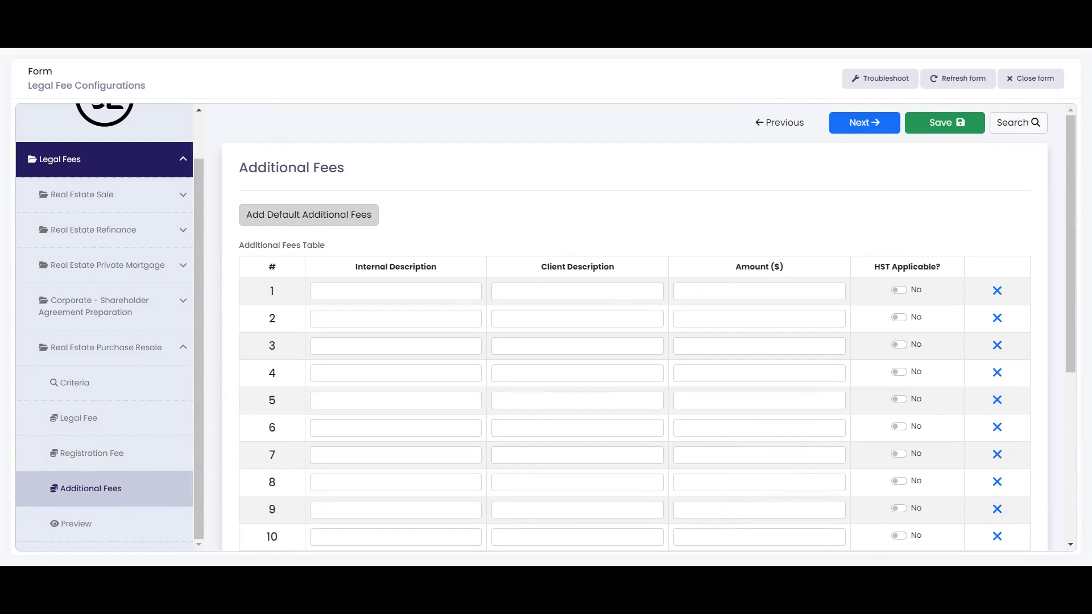
left_click(303, 217)
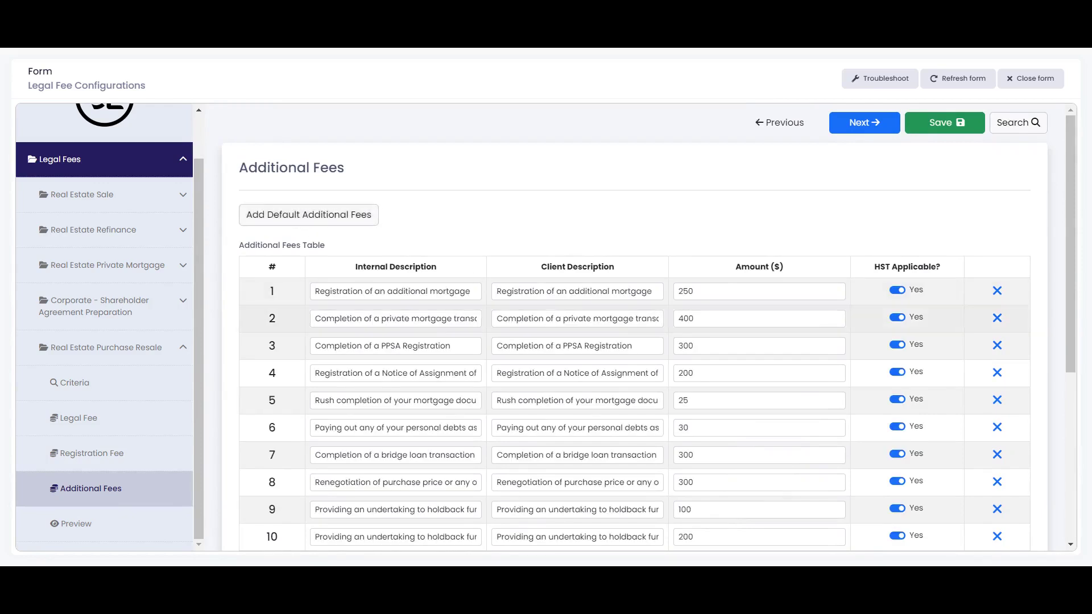
scroll(568, 318, "down", 1)
scroll(395, 319, "down", 3)
scroll(395, 320, "right", 1)
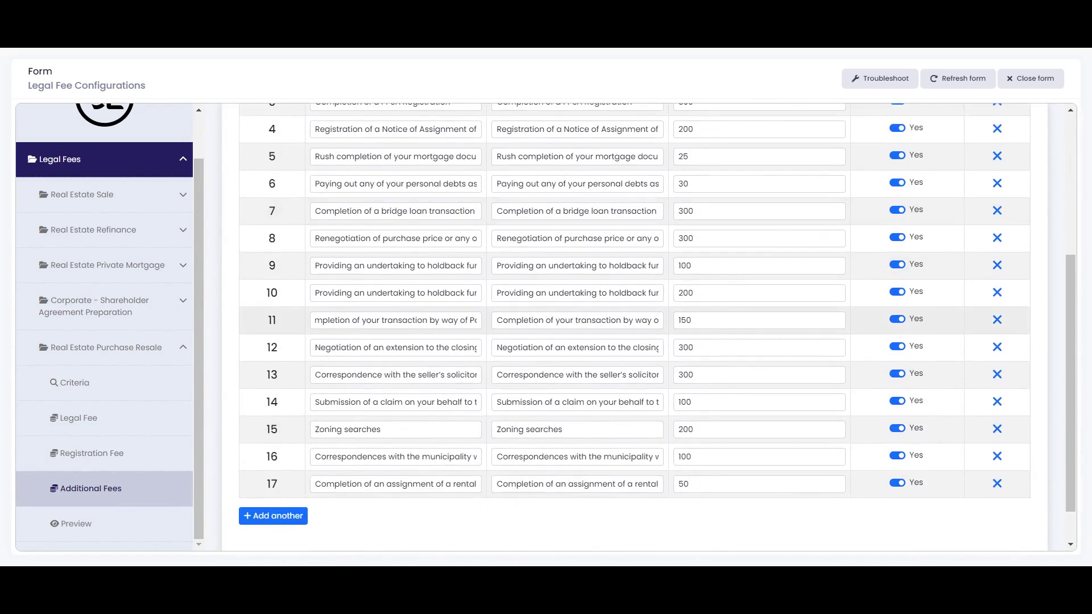
scroll(657, 328, "up", 3)
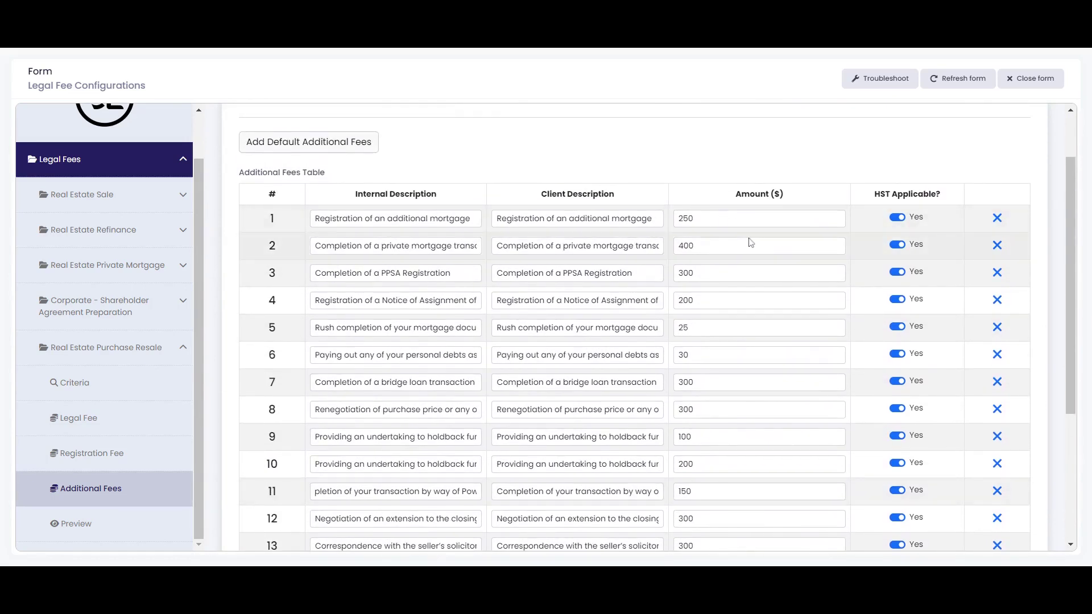
scroll(751, 244, "down", 4)
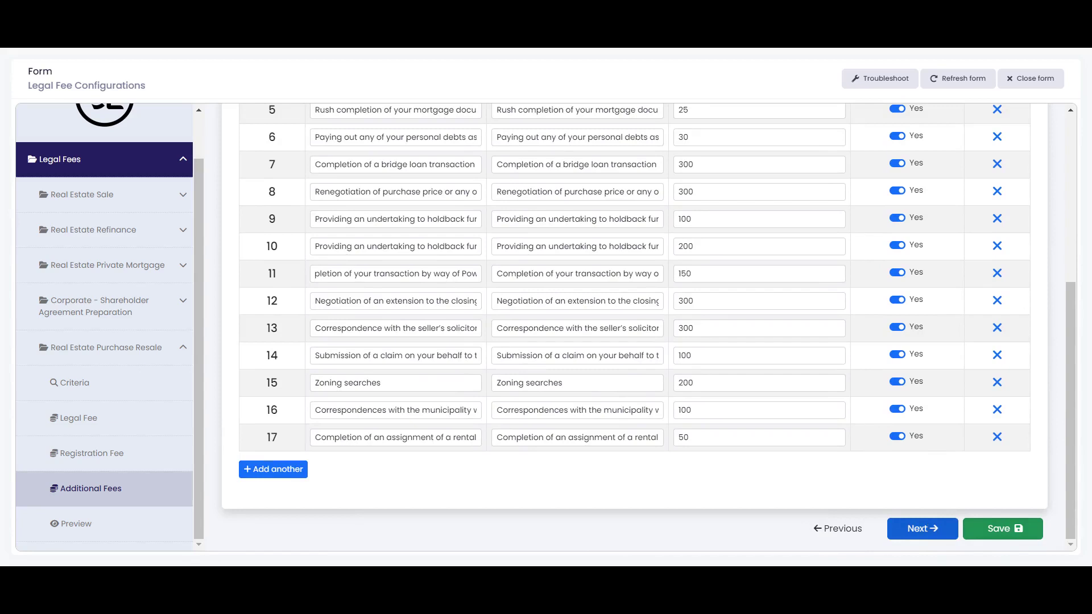
- Preview the configuration's legal fee calculation with a sample purchase price of $1,300,000
left_click(926, 528)
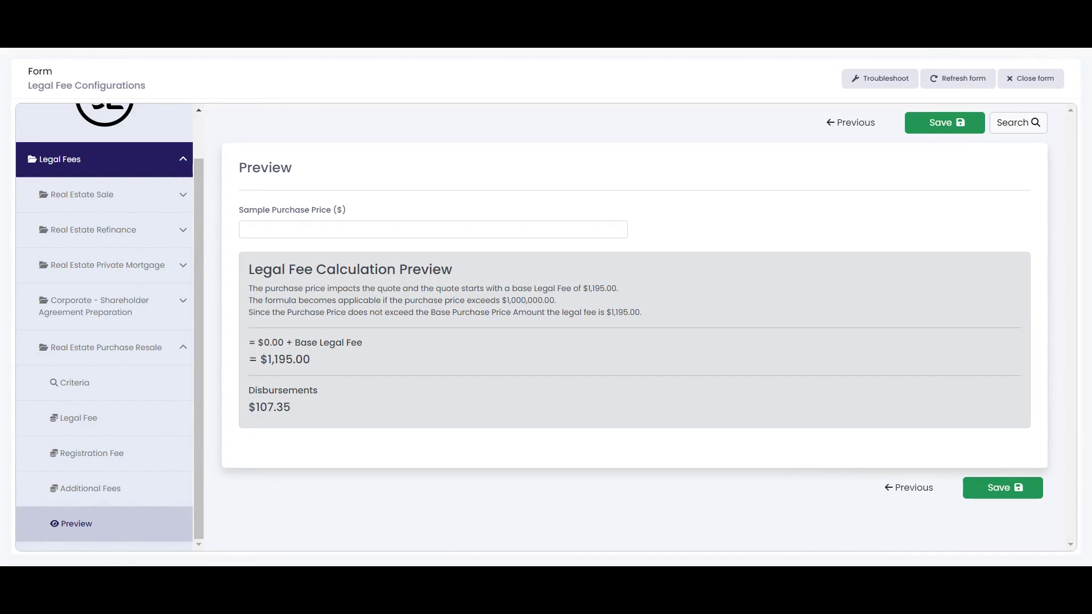
left_click(342, 229)
type("1")
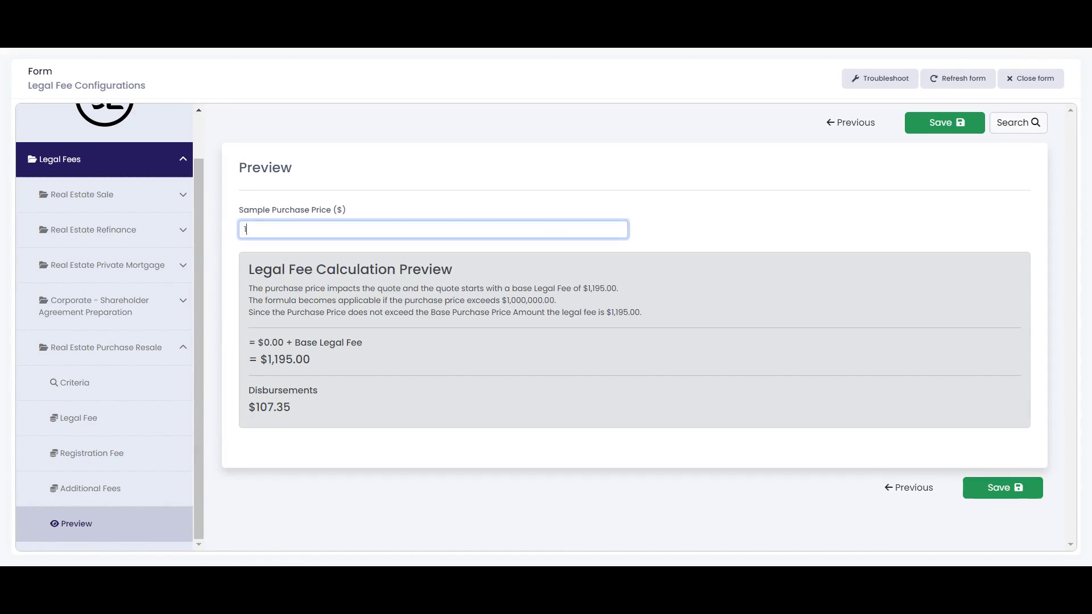
type(",300,000")
key("Tab")
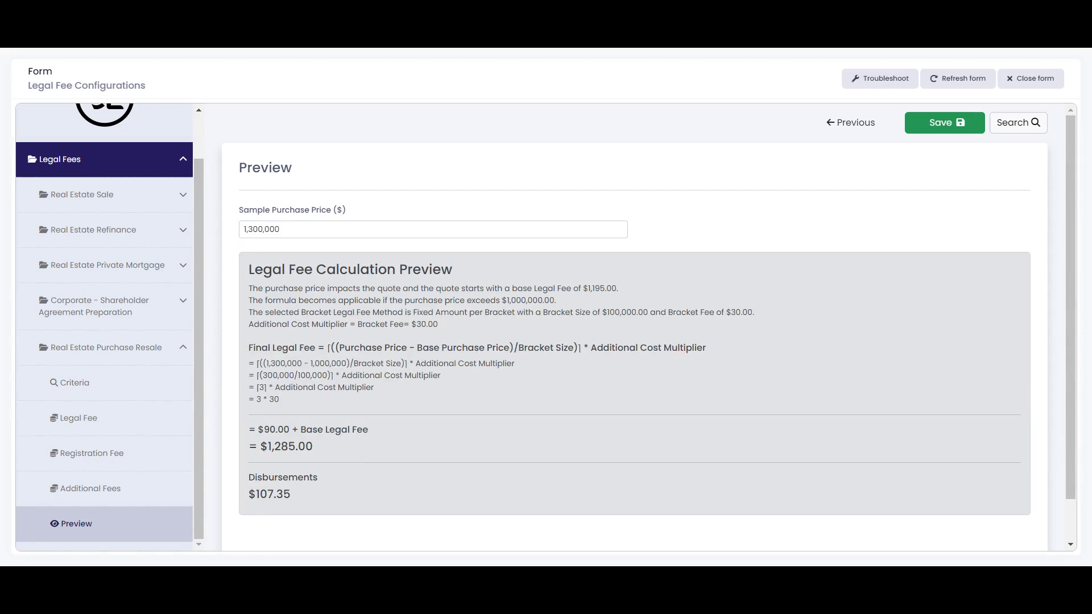
scroll(386, 255, "down", 2)
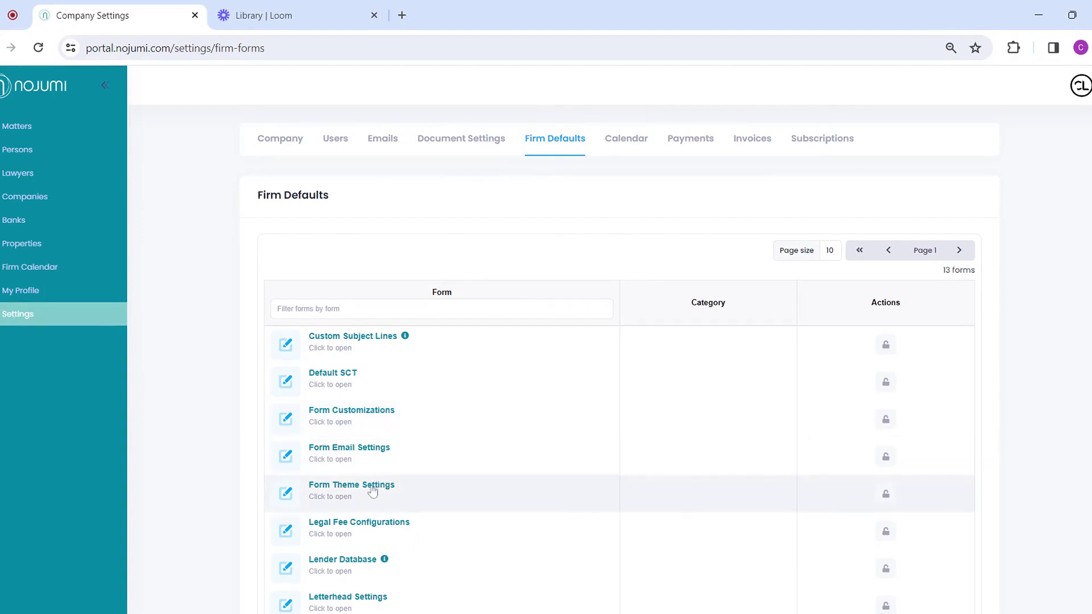
- Open Form Email Settings and apply the default email settings to the Closing Costs Calculator Purchase Quote Email
left_click(372, 452)
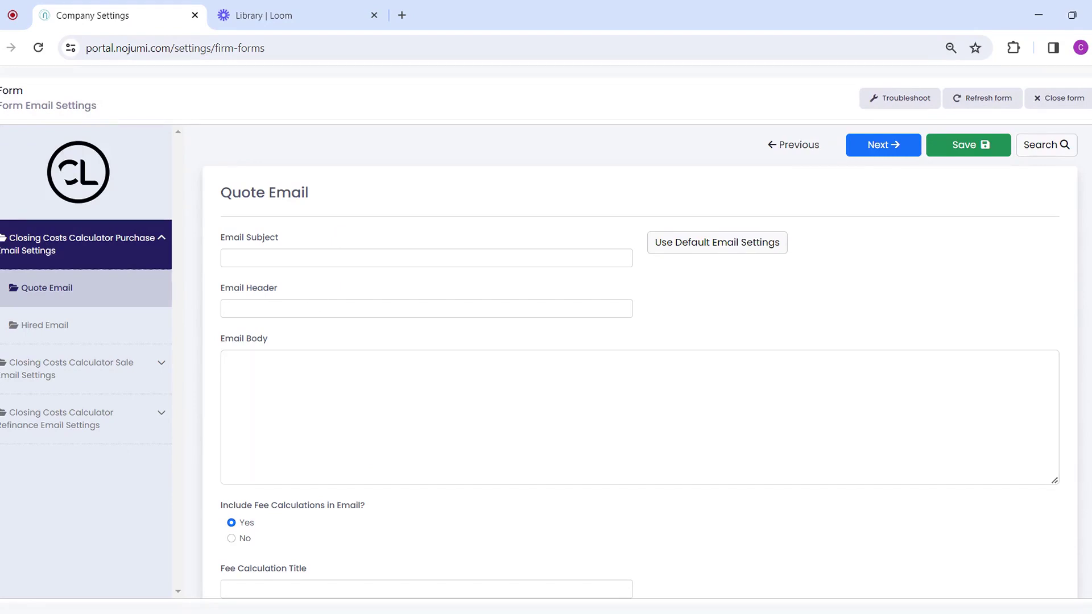
left_click(703, 253)
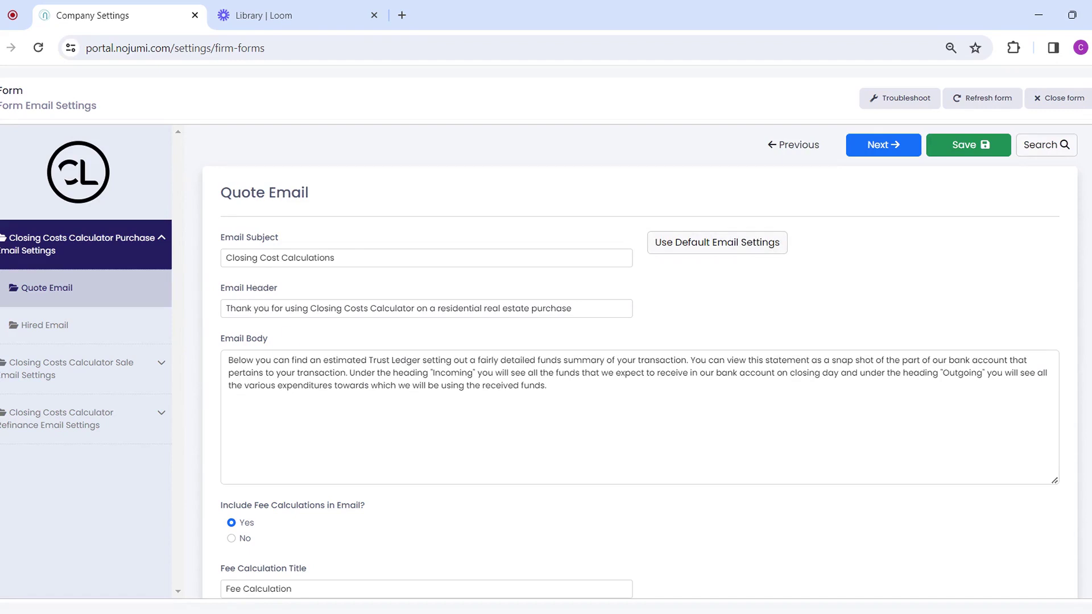
- Review the Quote Email's fee, footer and contact information options and its email preview
scroll(292, 331, "down", 3)
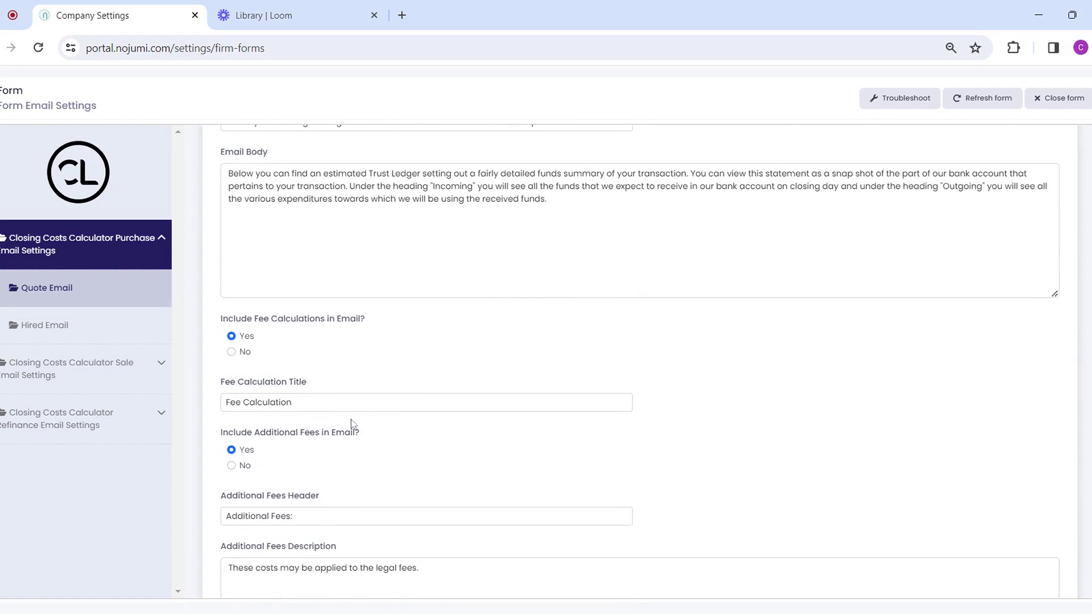
scroll(351, 424, "down", 2)
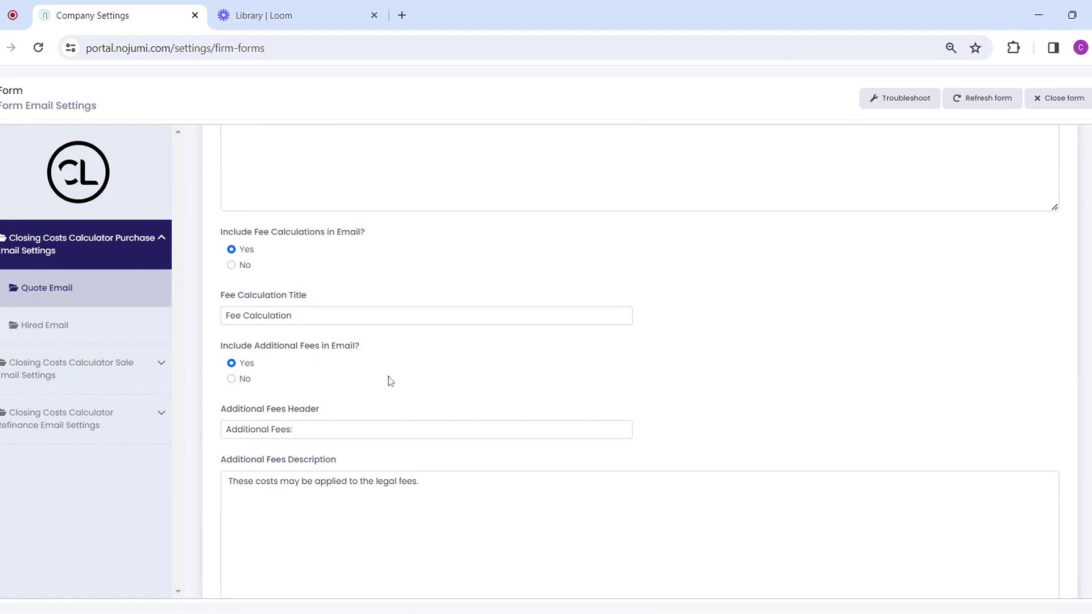
scroll(389, 379, "down", 5)
scroll(389, 379, "down", 2)
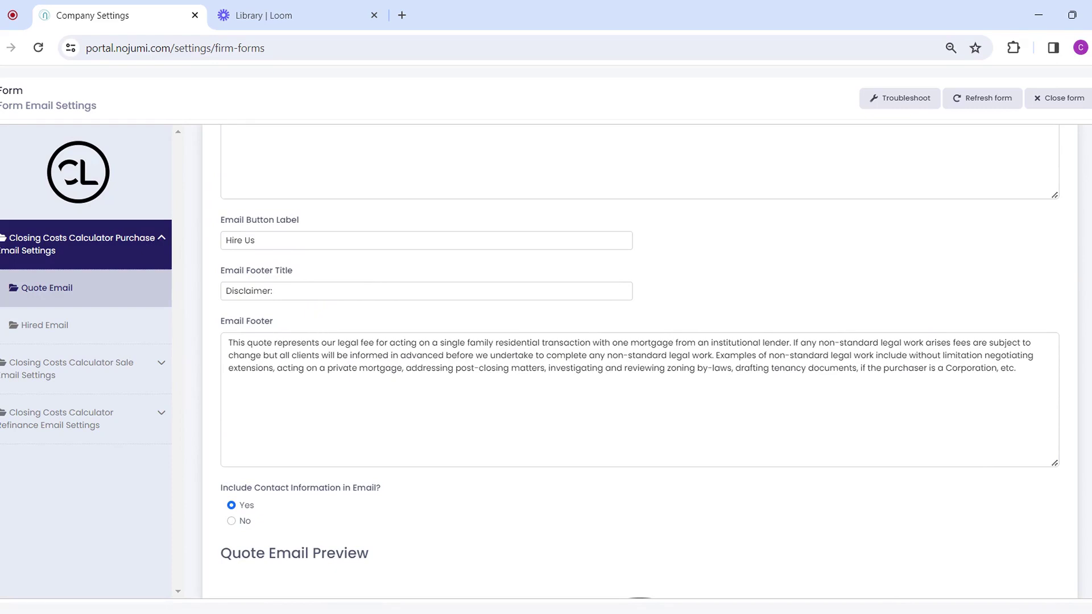
scroll(339, 256, "down", 5)
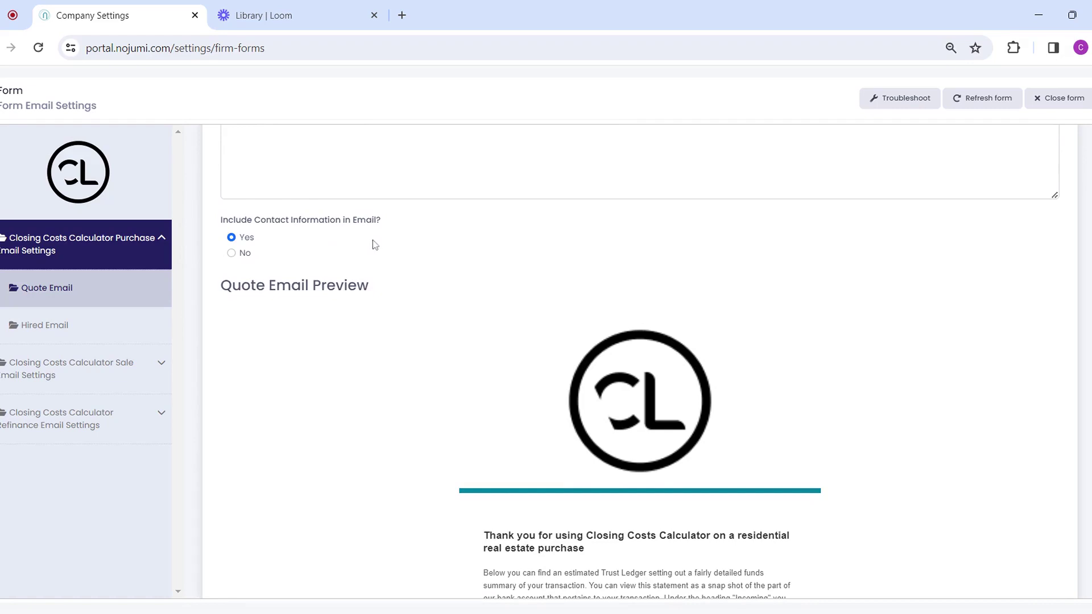
scroll(446, 351, "down", 4)
scroll(446, 351, "down", 2)
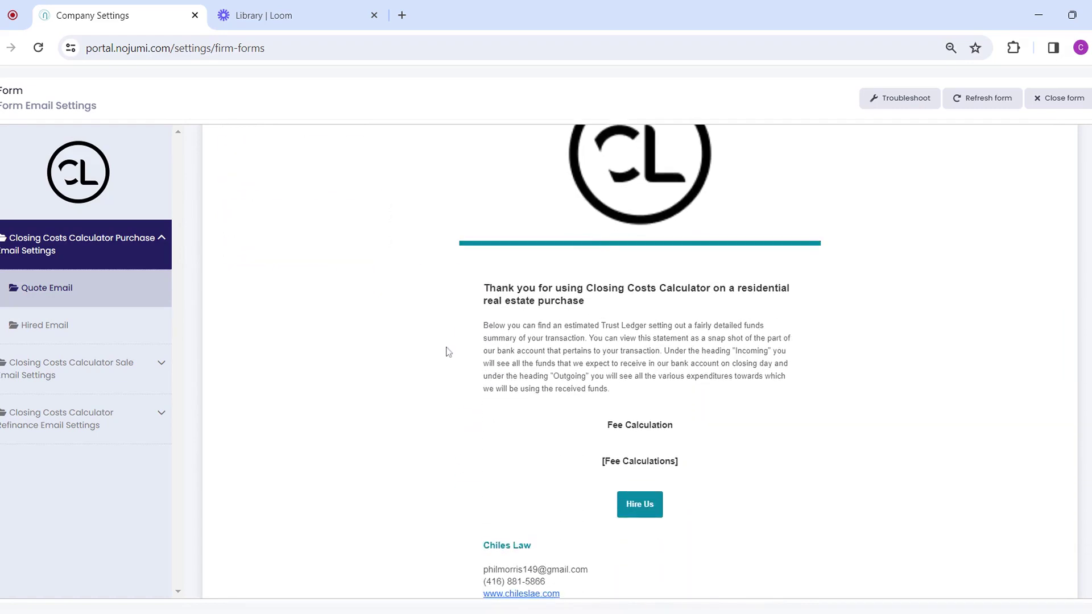
scroll(519, 417, "up", 1)
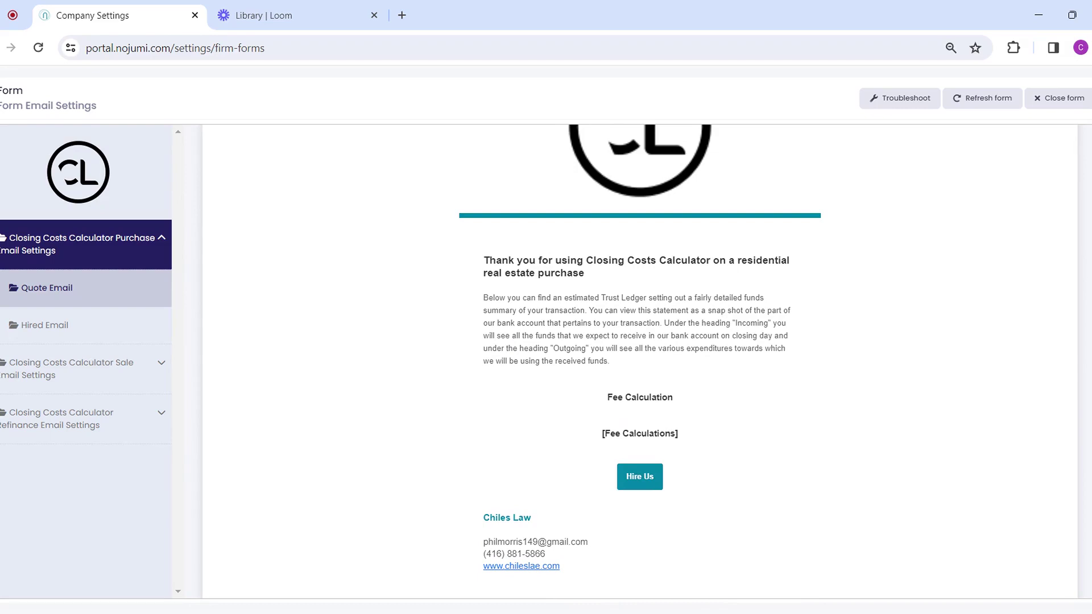
- Apply the default email settings to the purchase calculator's Hired Email and review its preview
left_click(66, 334)
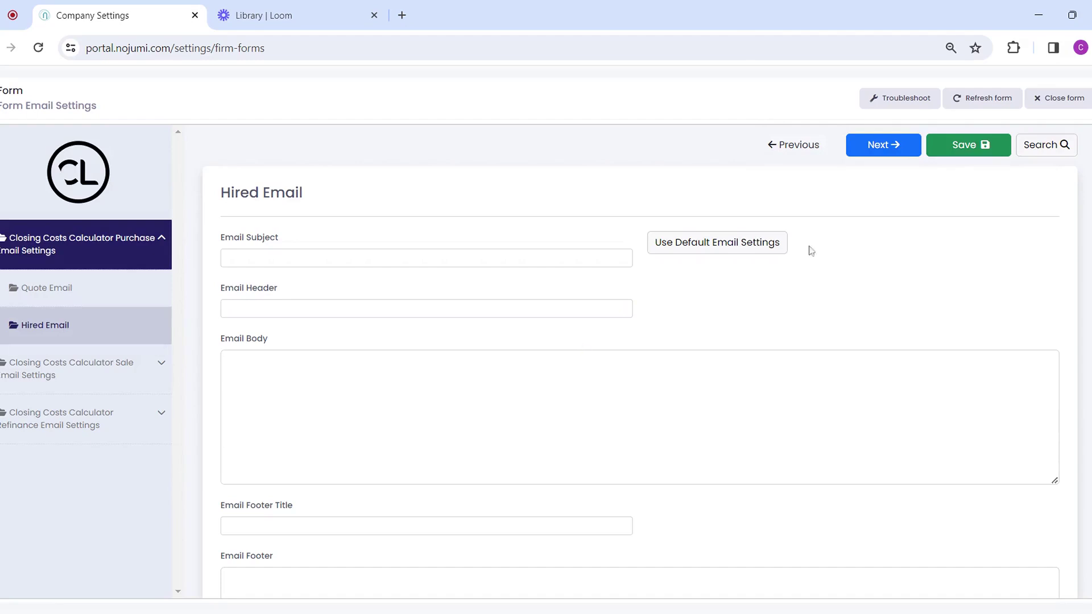
left_click(707, 245)
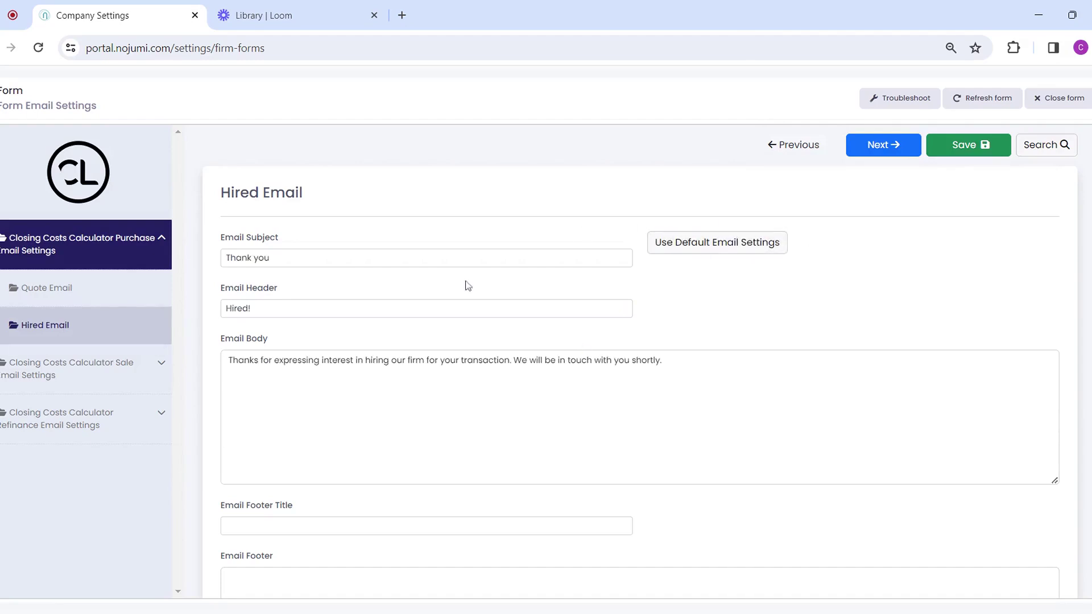
scroll(405, 336, "down", 3)
scroll(405, 336, "down", 6)
scroll(639, 353, "down", 4)
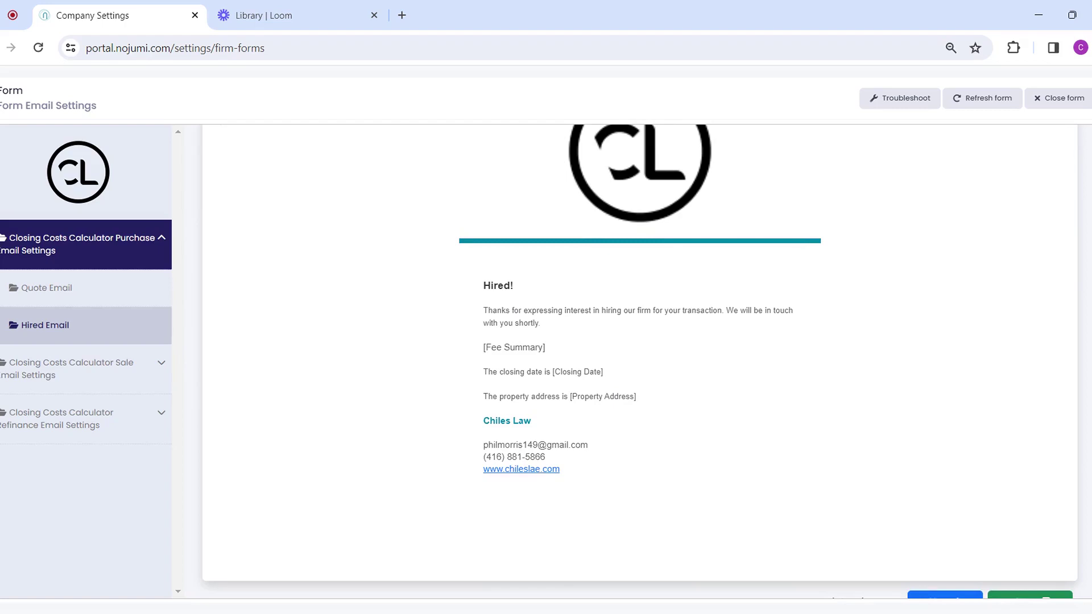
scroll(815, 407, "down", 1)
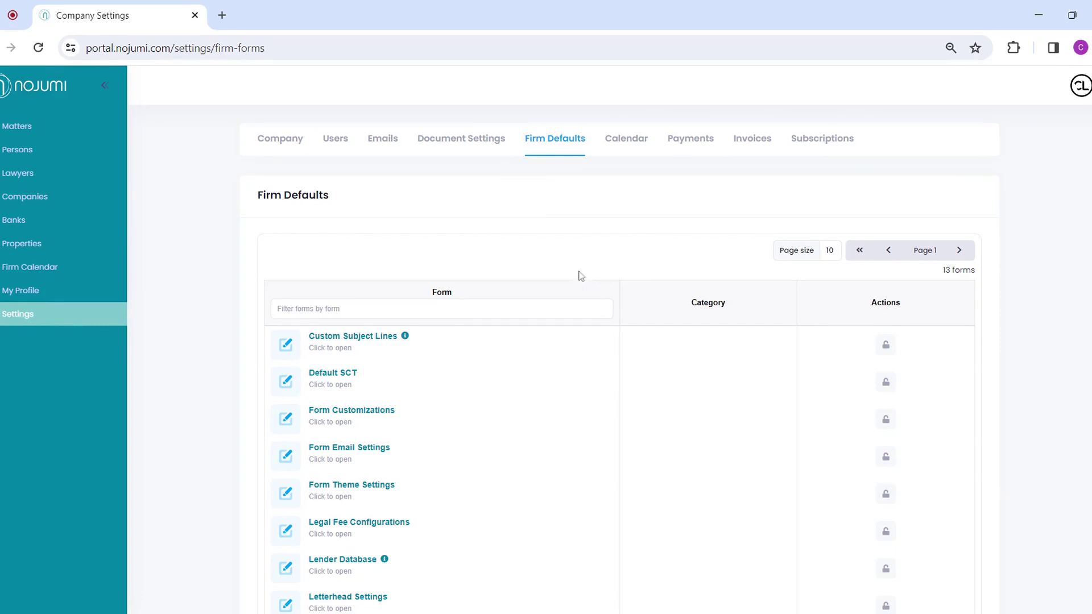
- In Form Theme Settings, set the custom banner option to No for Closing Costs Calculator Sale
left_click(353, 491)
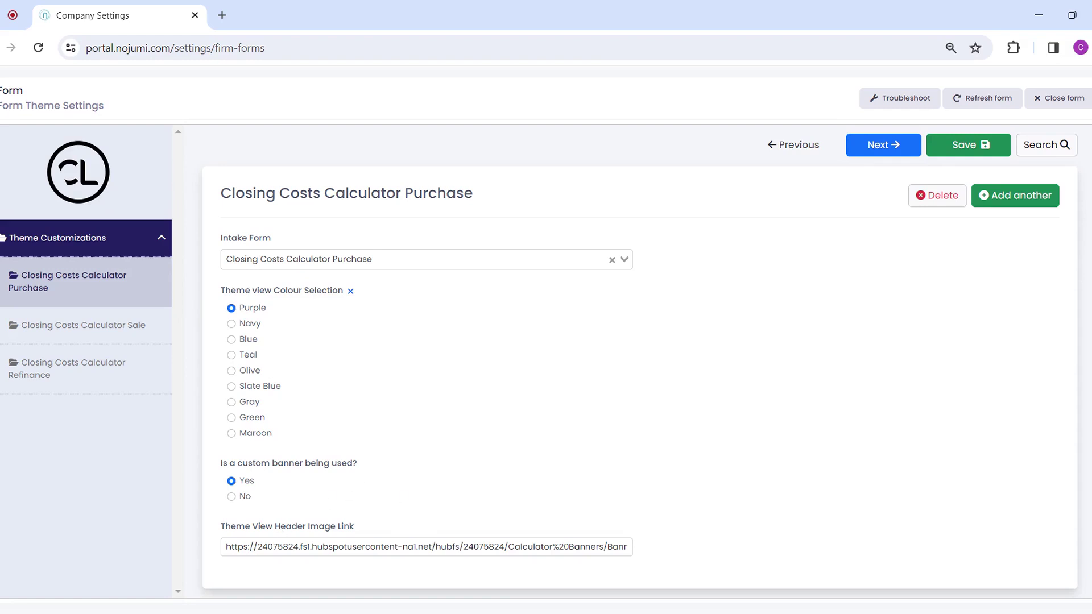
left_click(90, 336)
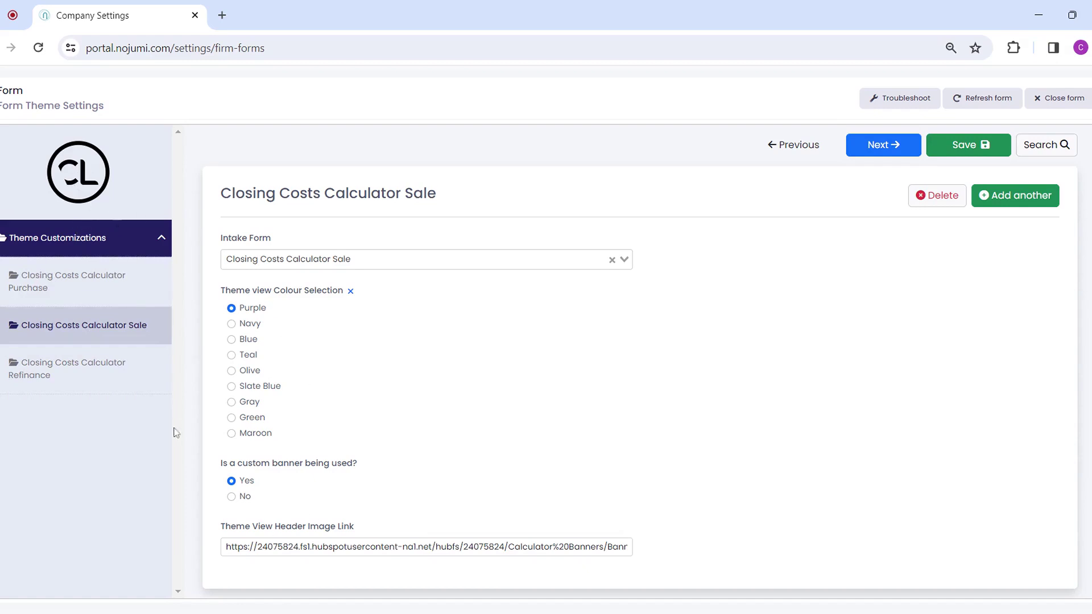
left_click(232, 497)
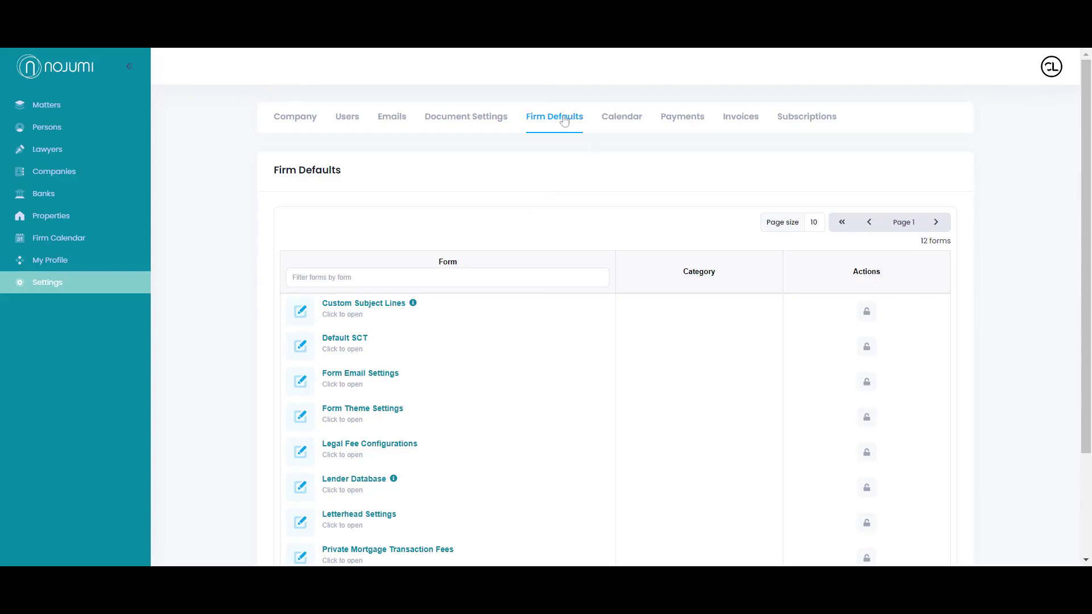
- Open the Promo Codes firm default, name promo codes "Discount Code" and enable them for the Closing Costs Purchase Calculator
scroll(407, 360, "down", 2)
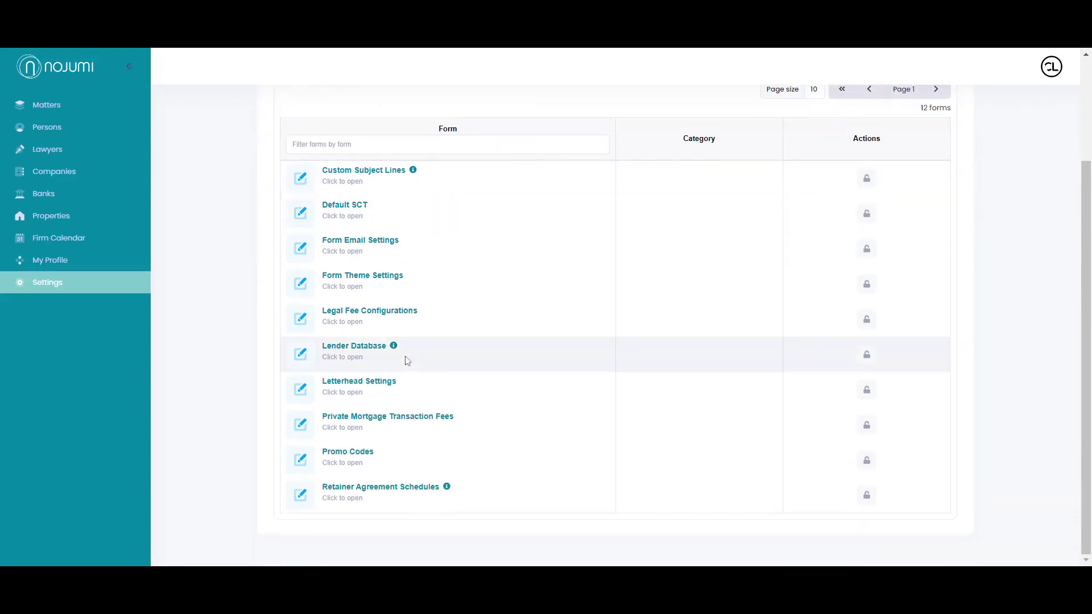
left_click(349, 460)
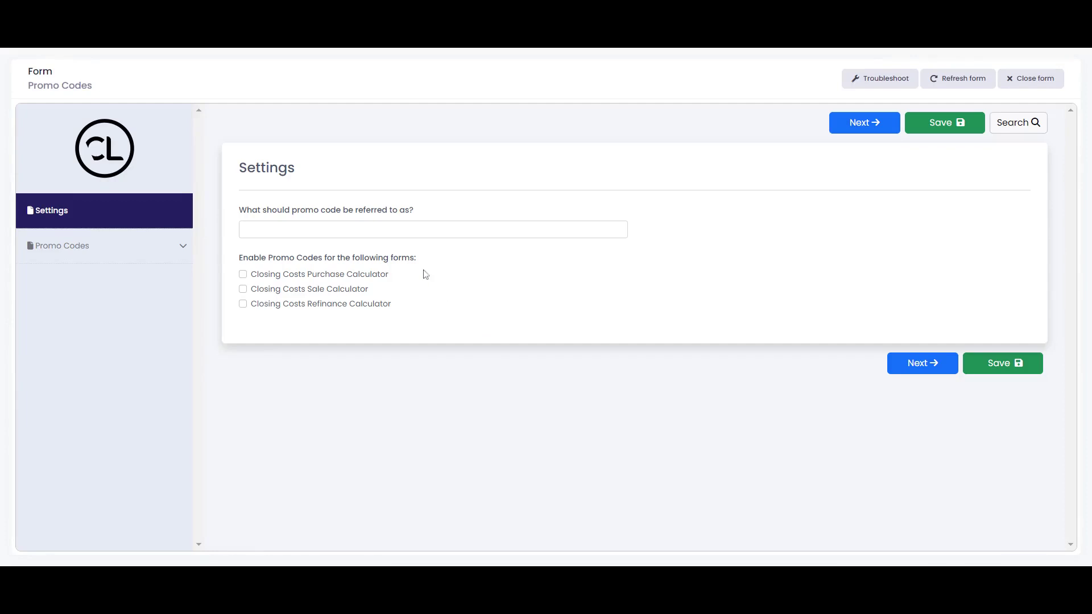
left_click(376, 230)
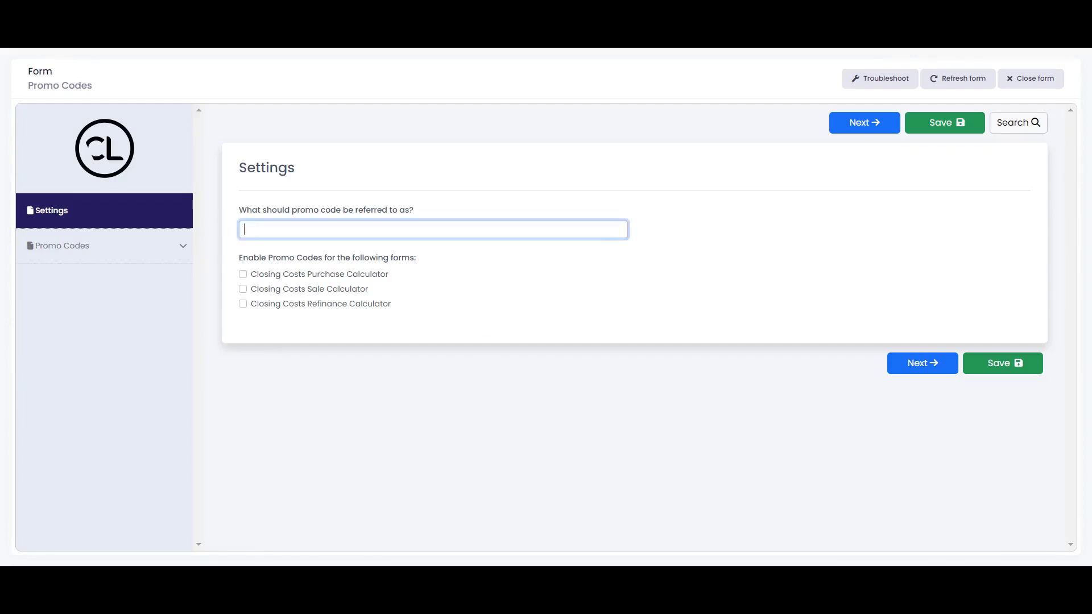
type("Discount Code")
left_click(243, 274)
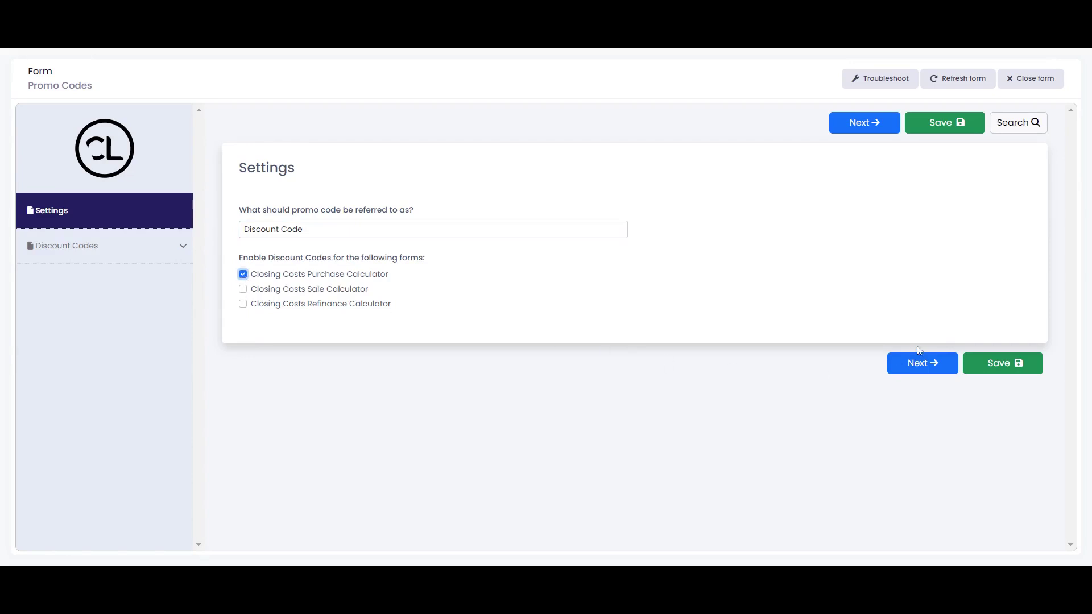
- Add a discount code TOM2024 with no expiry date
left_click(923, 364)
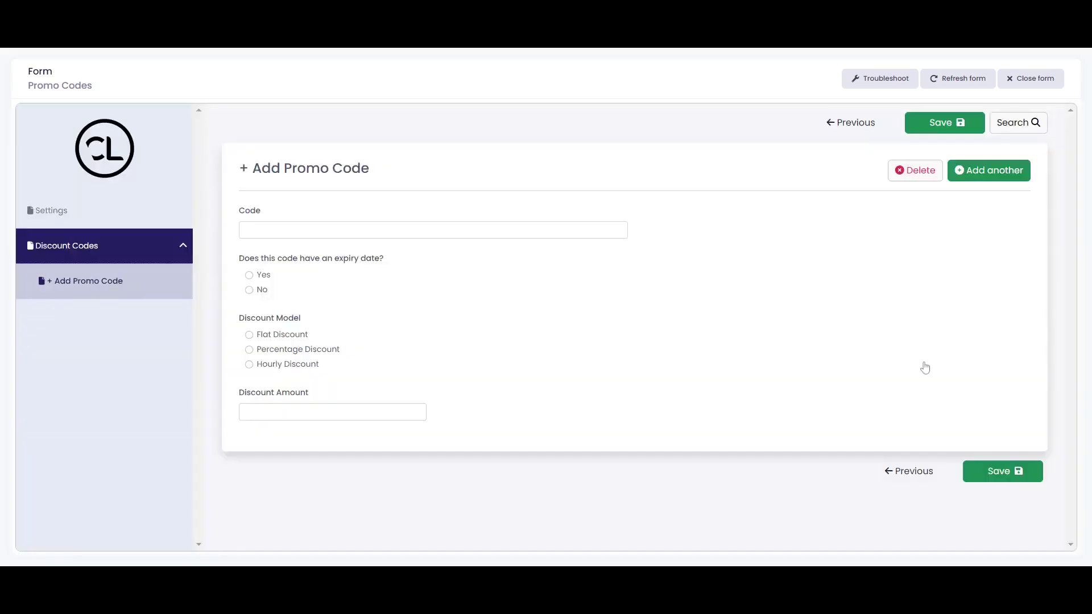
left_click(457, 230)
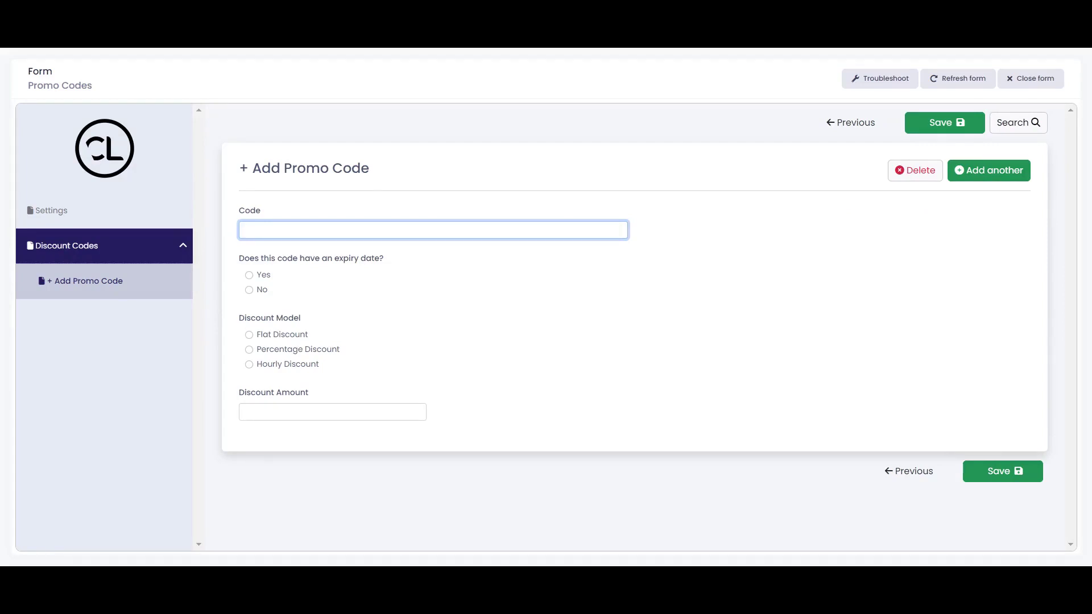
type("P")
key("BackSpace")
type("OM202")
type("4")
left_click(249, 291)
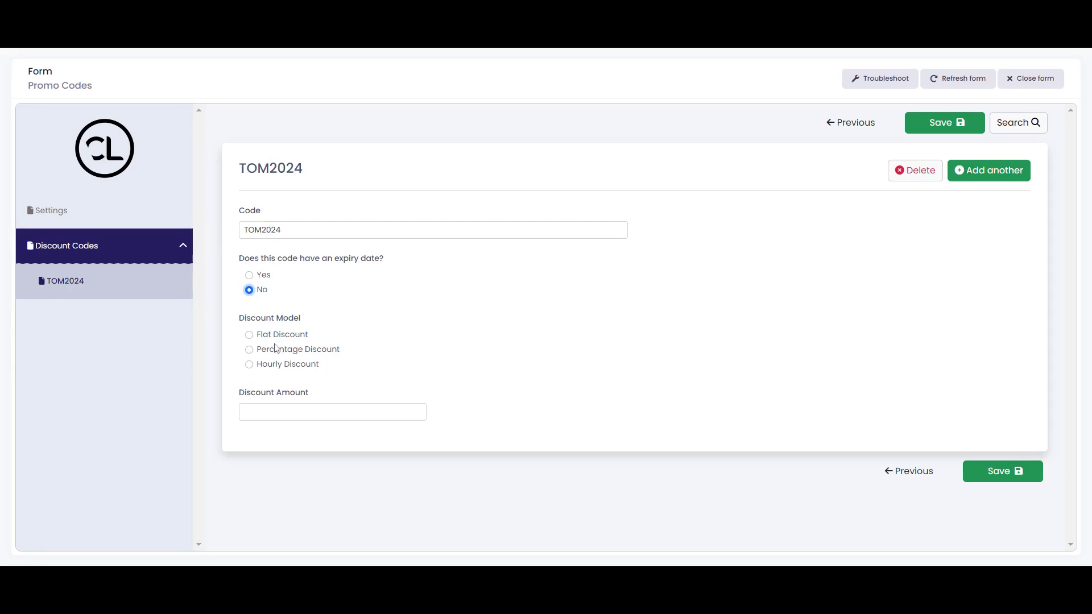
- Give the TOM2024 code a flat discount of $150 and save the Promo Codes form
left_click(250, 337)
left_click(293, 410)
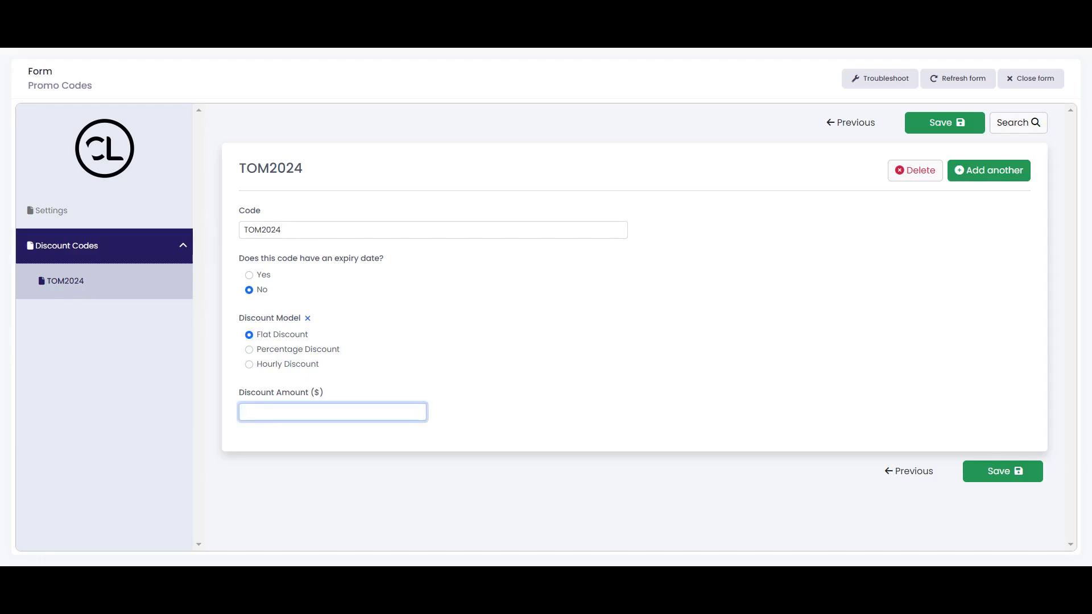
type("150")
left_click(1000, 478)
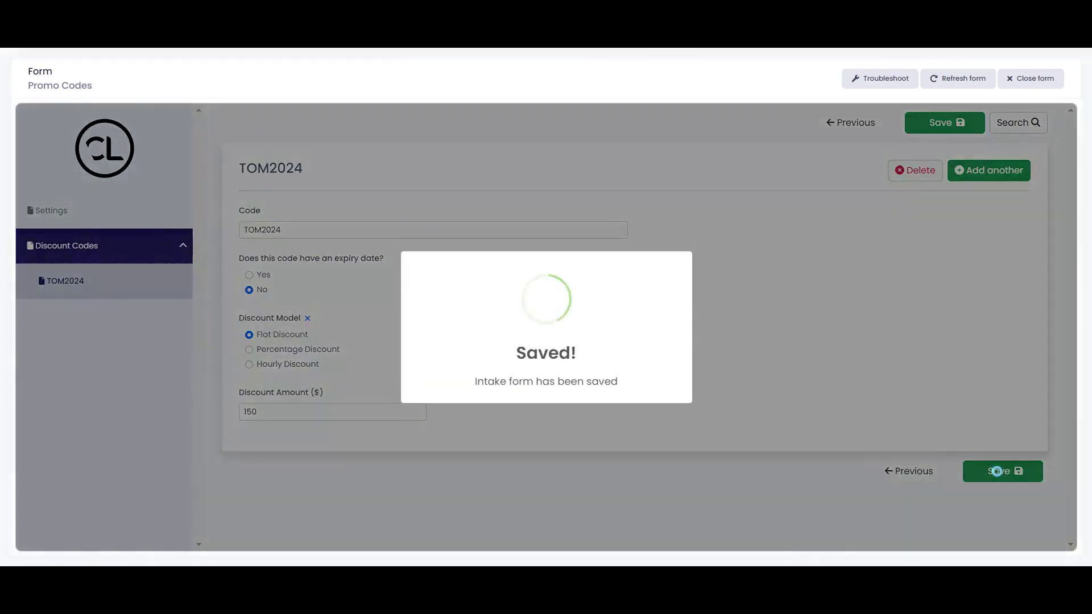